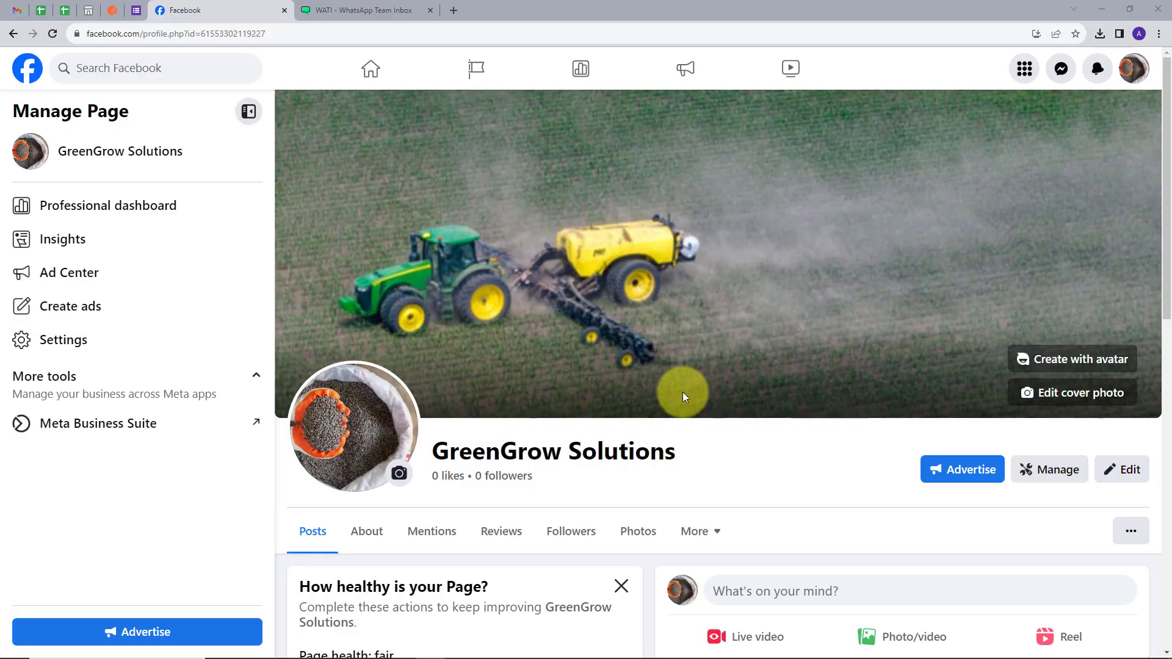
Browse the GreenGrow Solutions Facebook page, then move to the WATI message templates tab.
scroll(711, 354, down, 4)
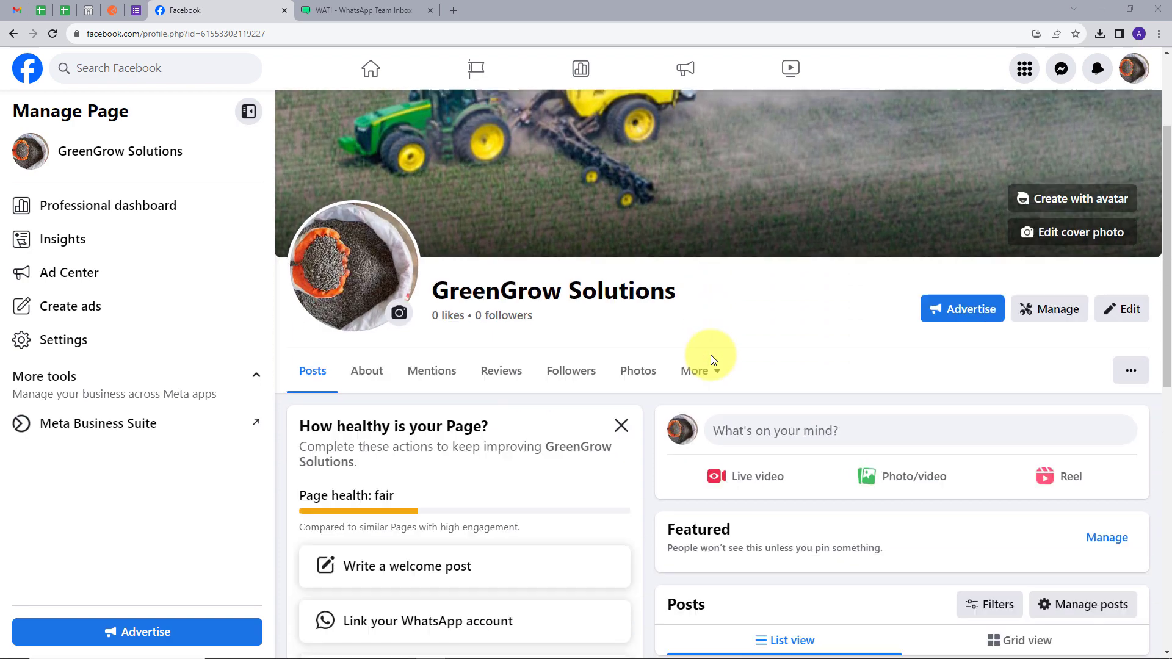
scroll(711, 354, up, 4)
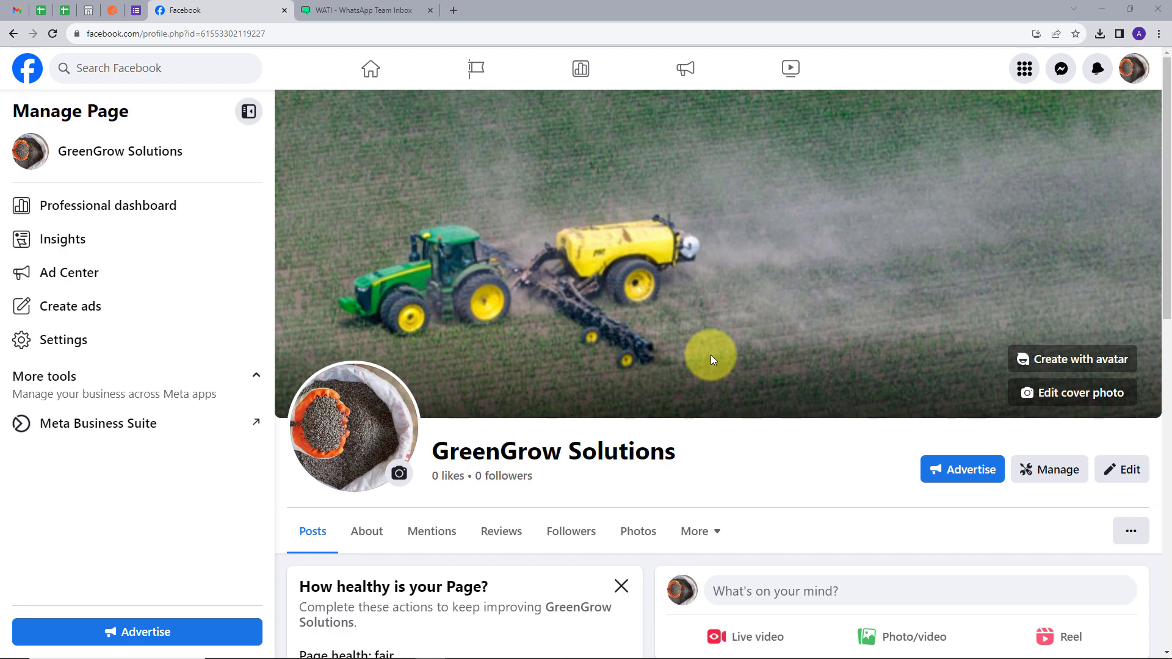
key(ctrl+Tab)
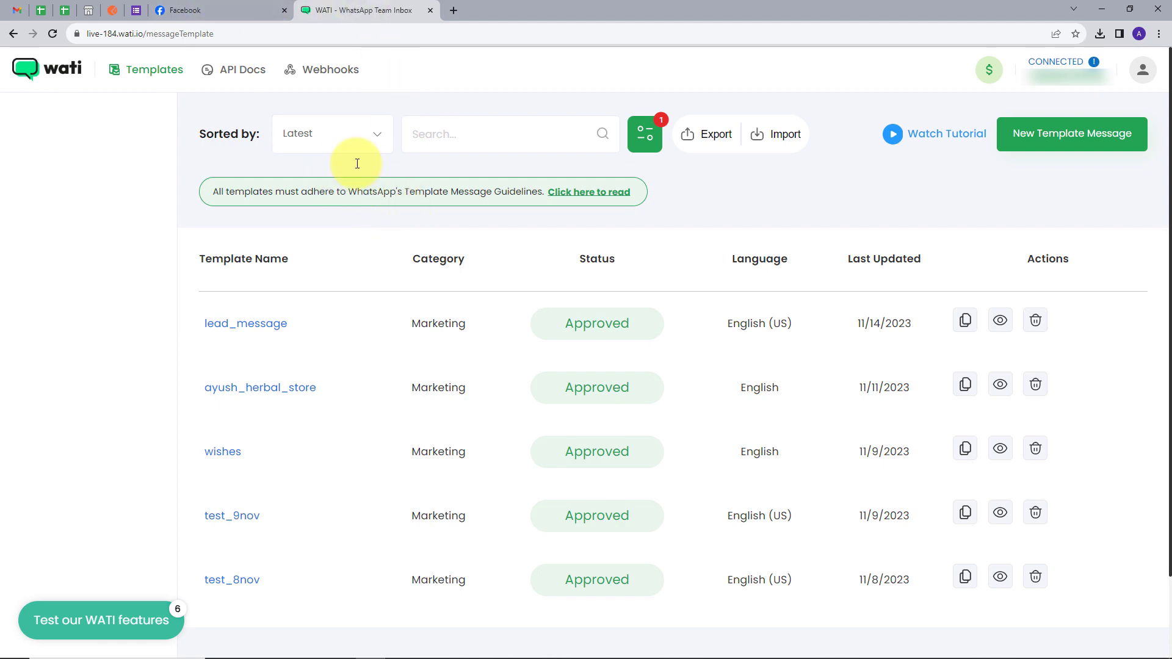
Go back from the WATI template list to the GreenGrow Solutions Facebook tab.
key(ctrl+shift+Tab)
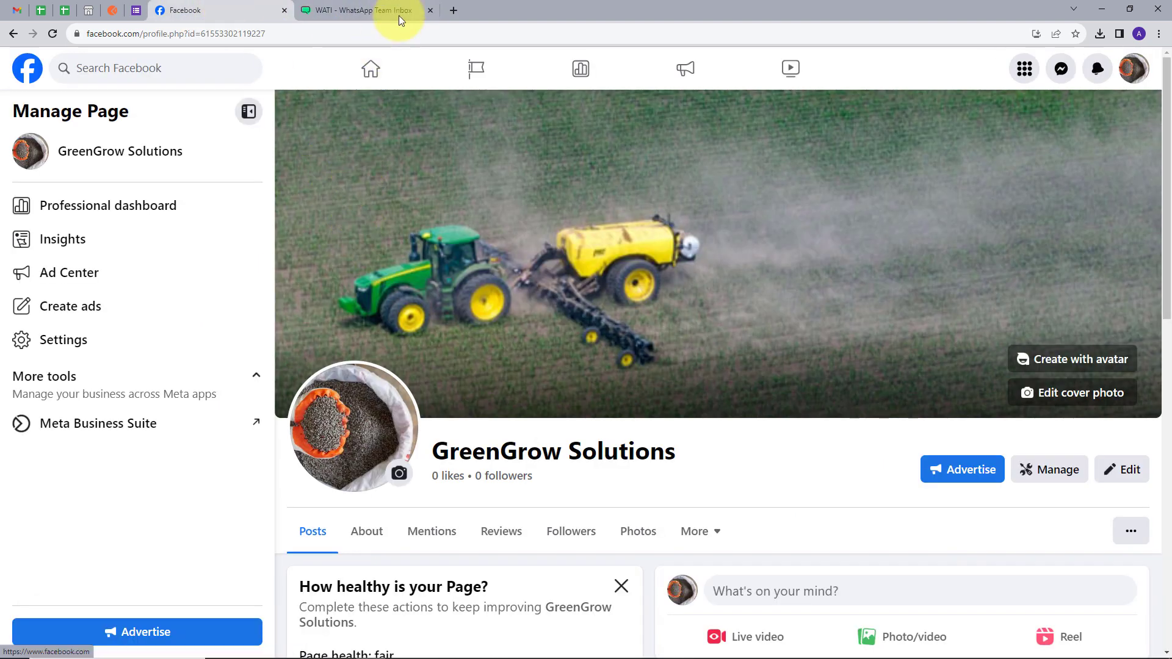
Load pabbly.com in a new tab, sign in, and launch Pabbly Connect with Access Now.
click(456, 11)
text(pab)
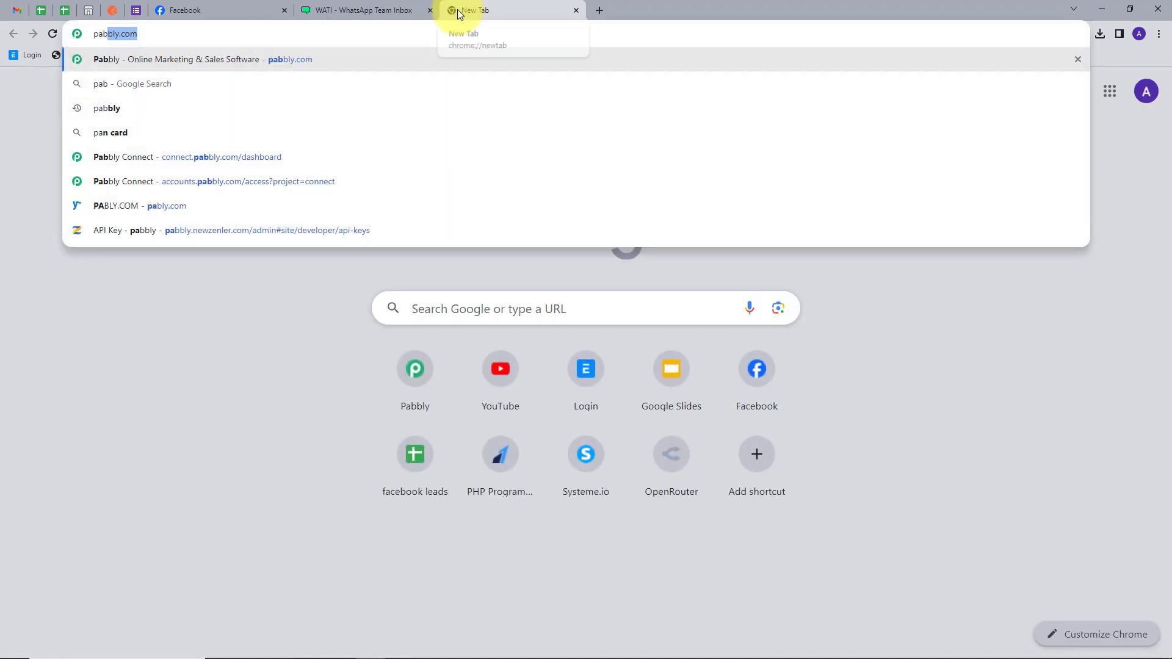
text(bly.com)
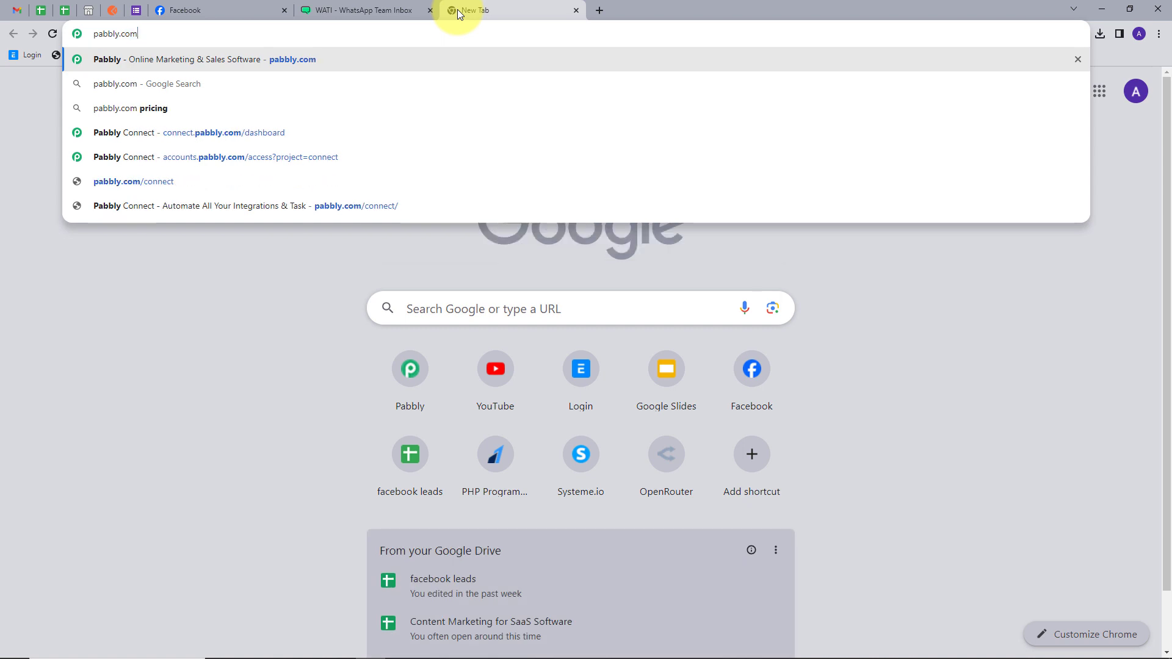
key(Return)
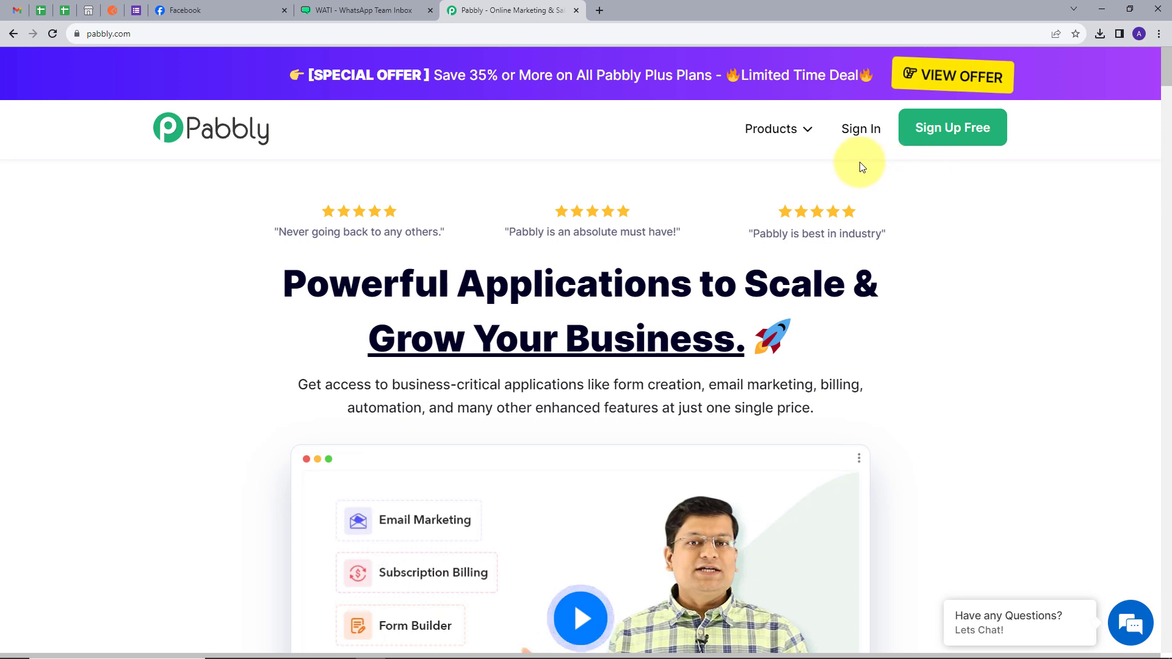
click(861, 130)
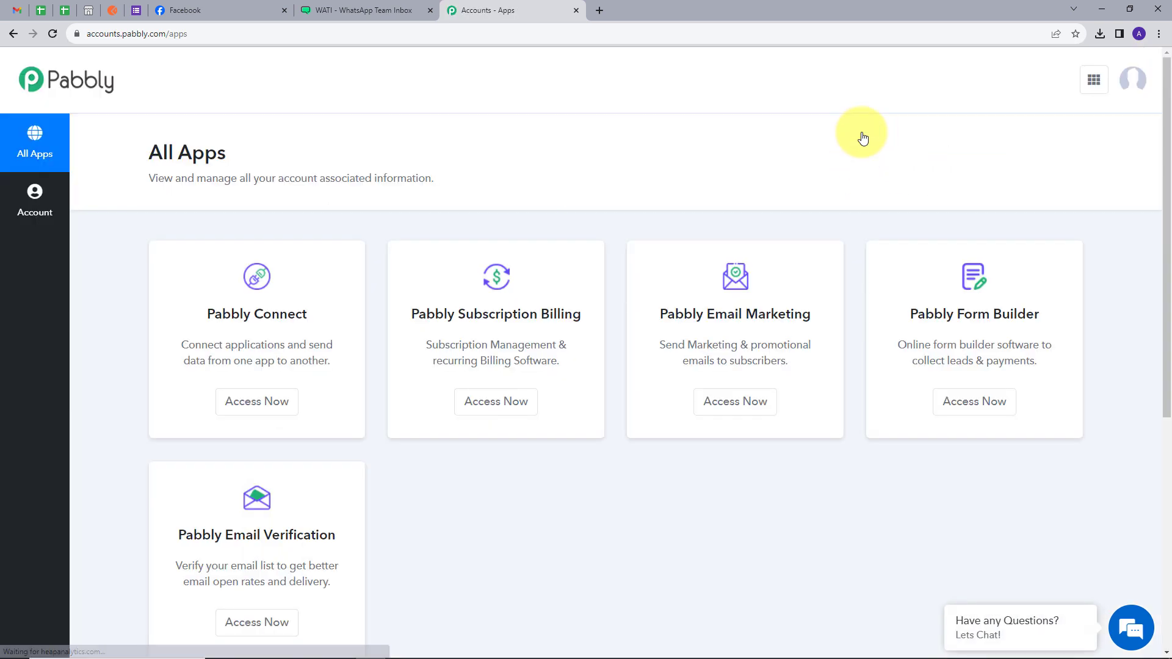
scroll(715, 434, down, 1)
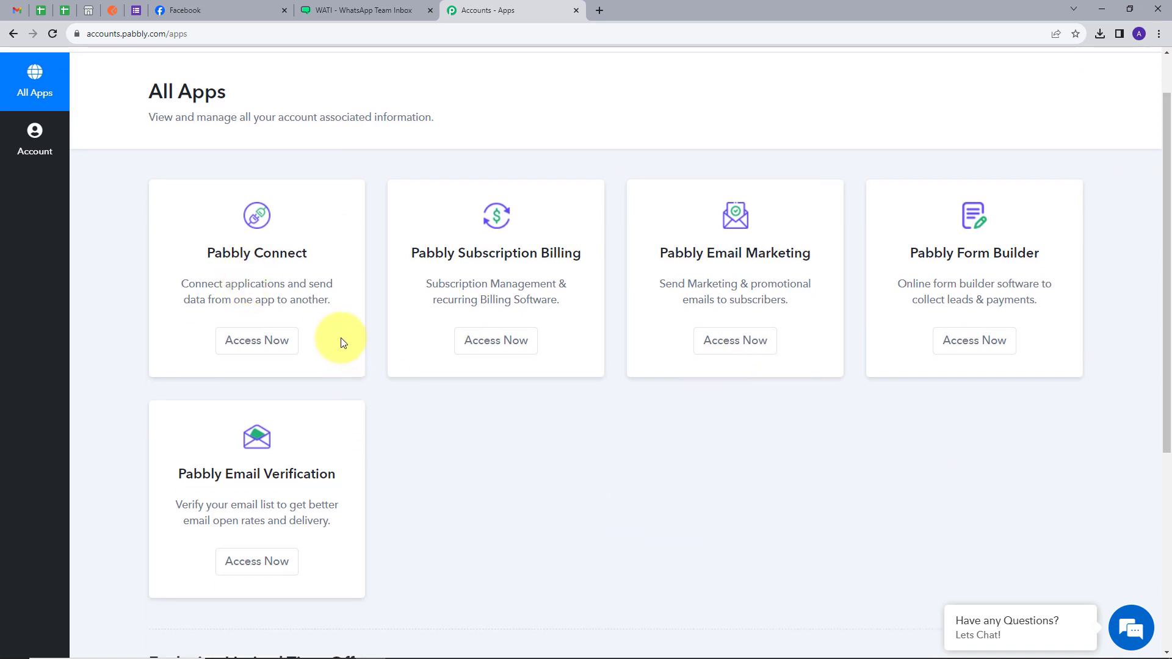
click(266, 350)
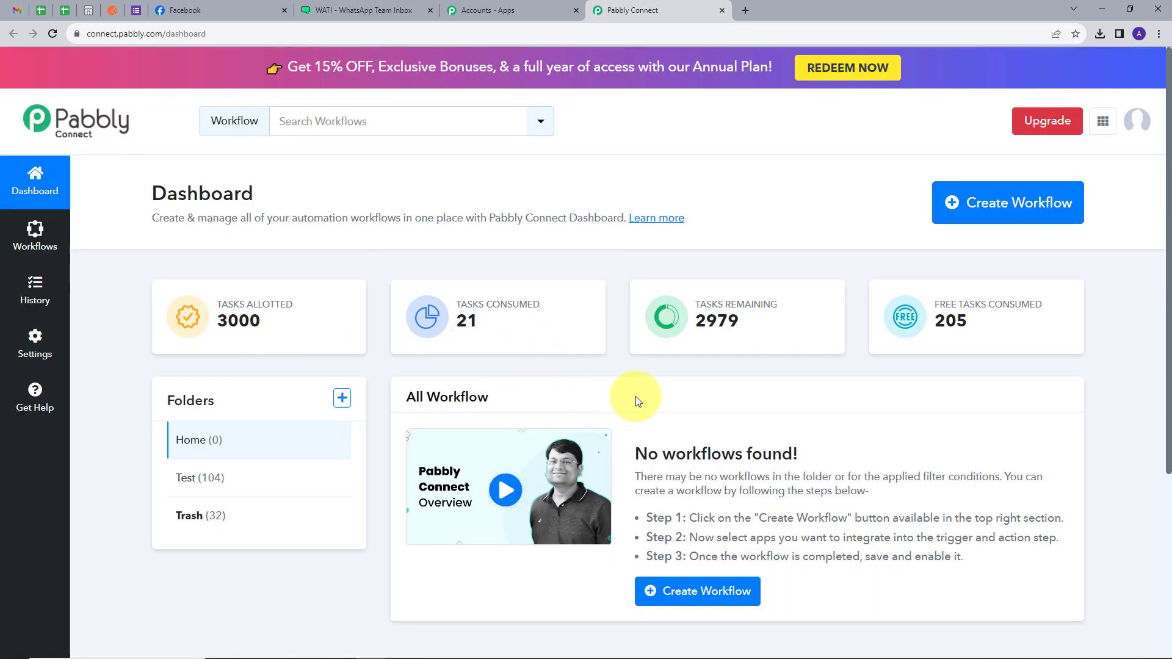
Open the Create Workflow dialog from the Pabbly Connect dashboard.
scroll(696, 394, down, 1)
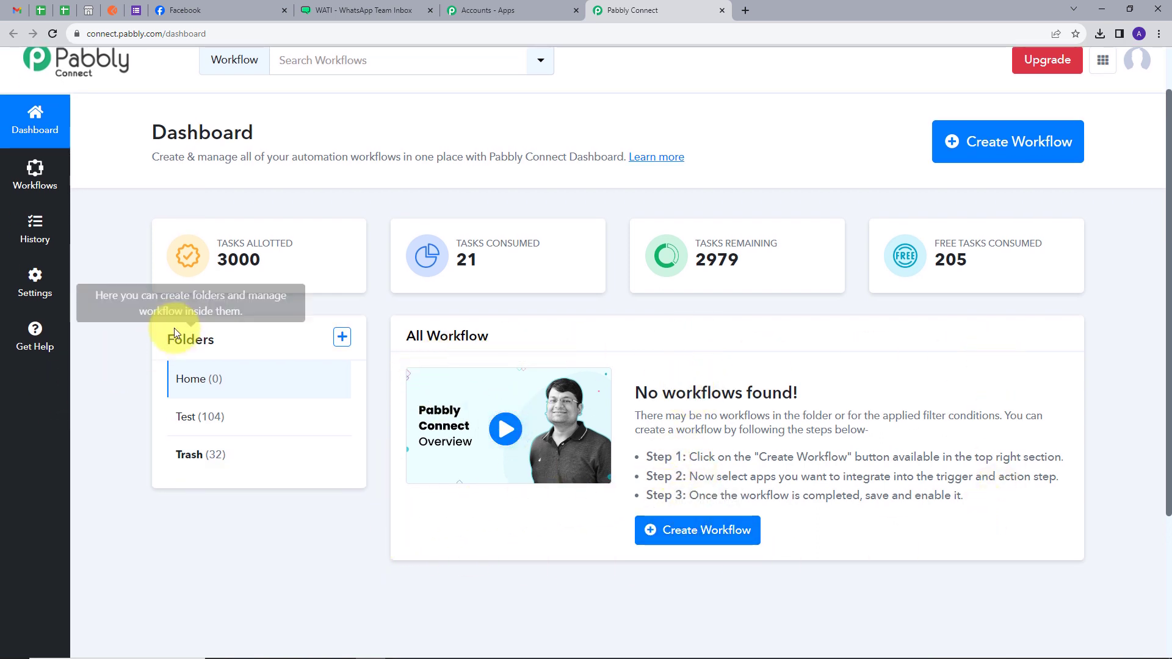
click(327, 449)
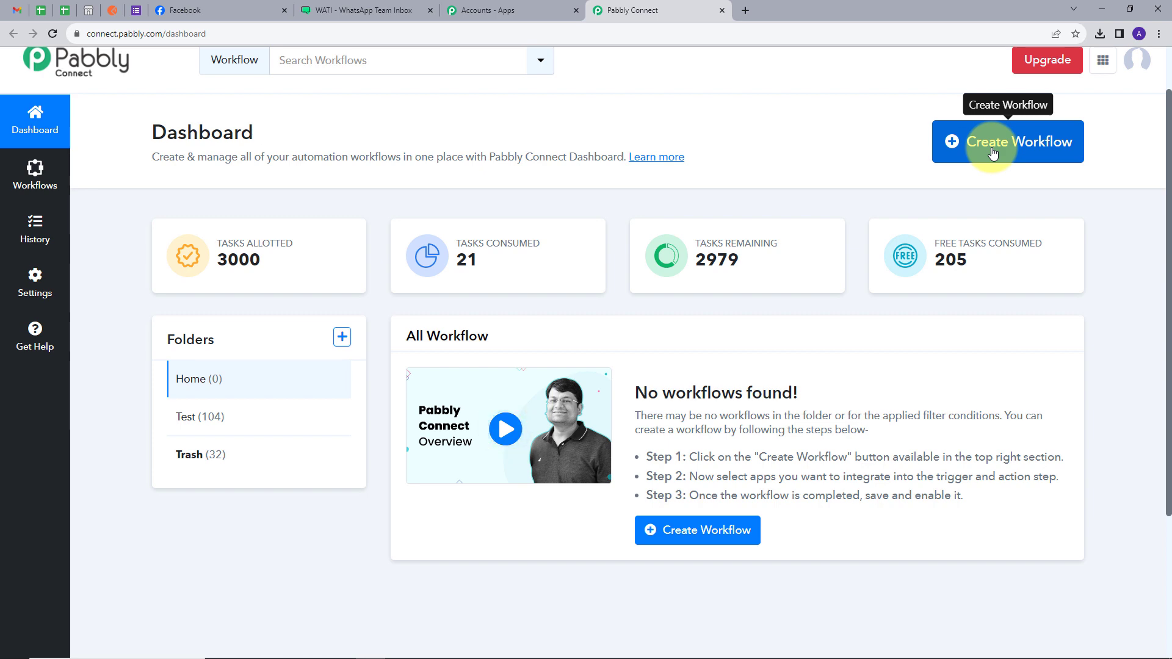
click(993, 153)
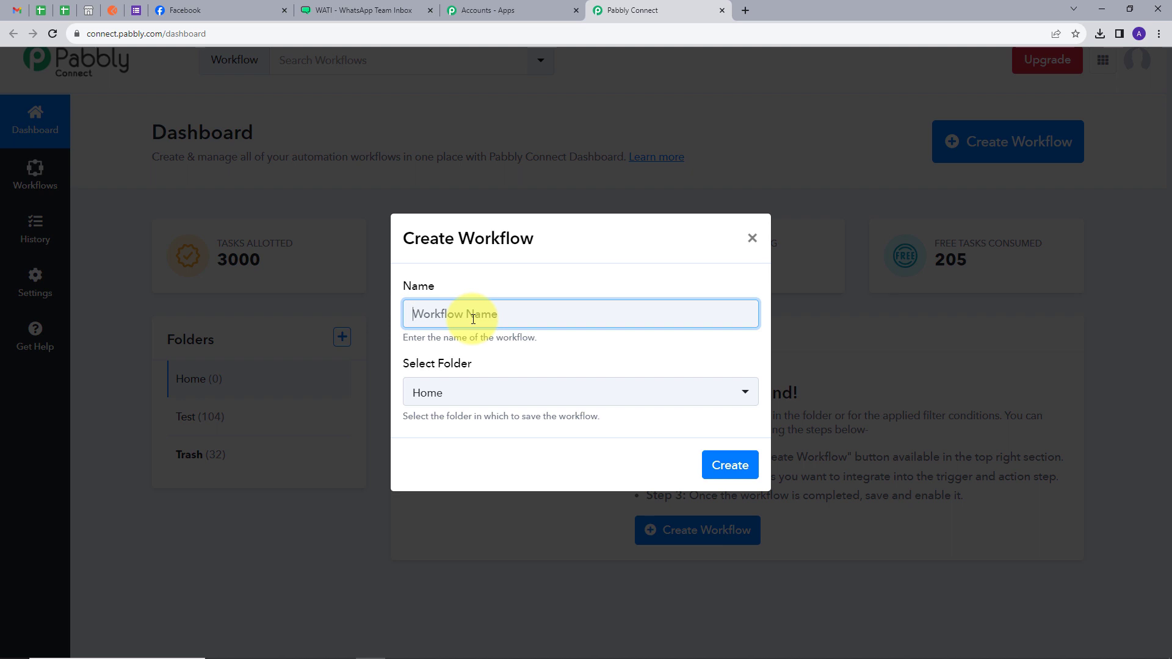
Create the workflow 'Send Automated WhatsApp Message to your Fertilizer Business' in the Home folder.
text(Automated WhatsApp Message to your Fertilizer Business Lead)
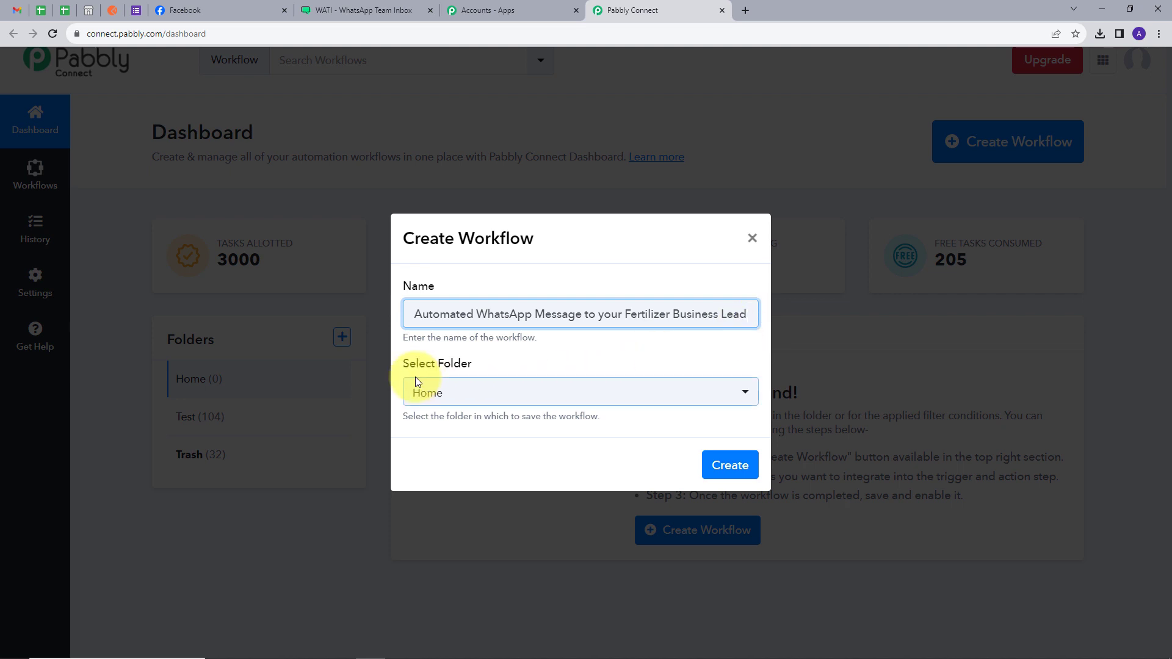
click(452, 400)
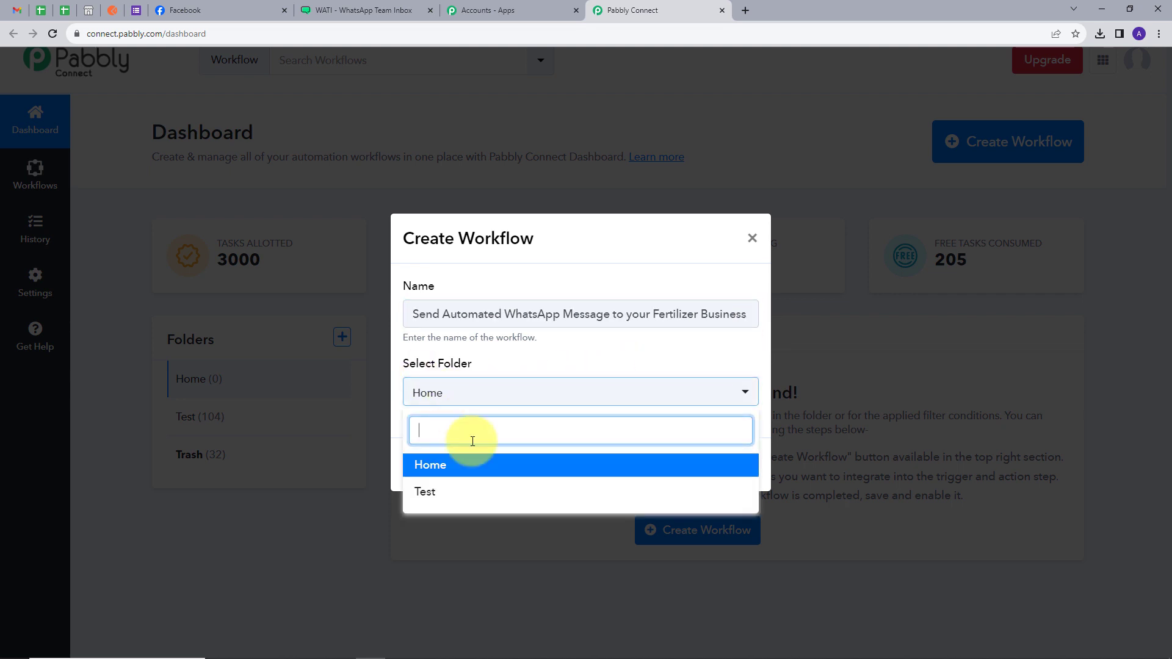
click(440, 466)
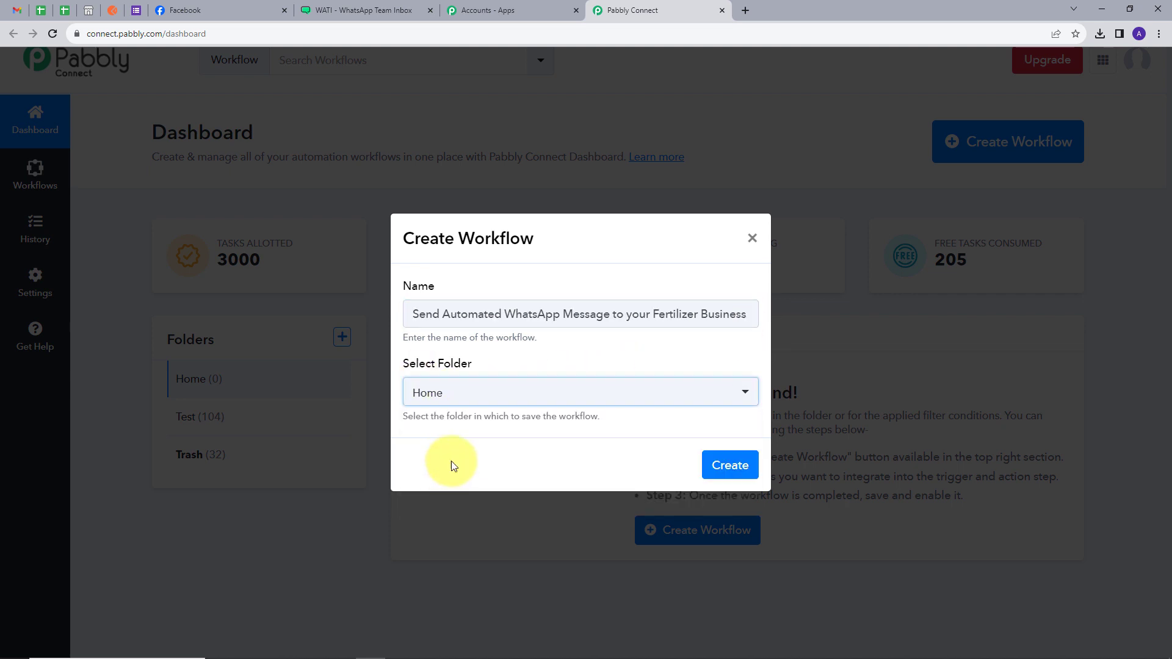
click(728, 467)
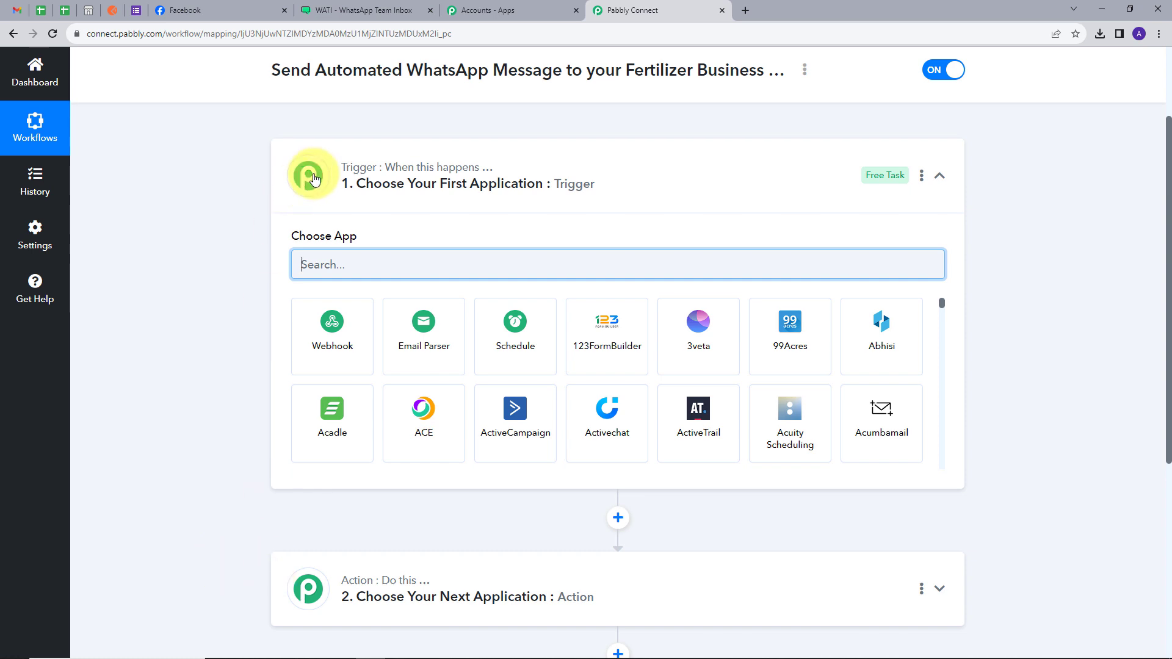
Set the trigger to Facebook Lead Ads with the New Lead (Instant) event and begin connecting.
mouse_move(348, 168)
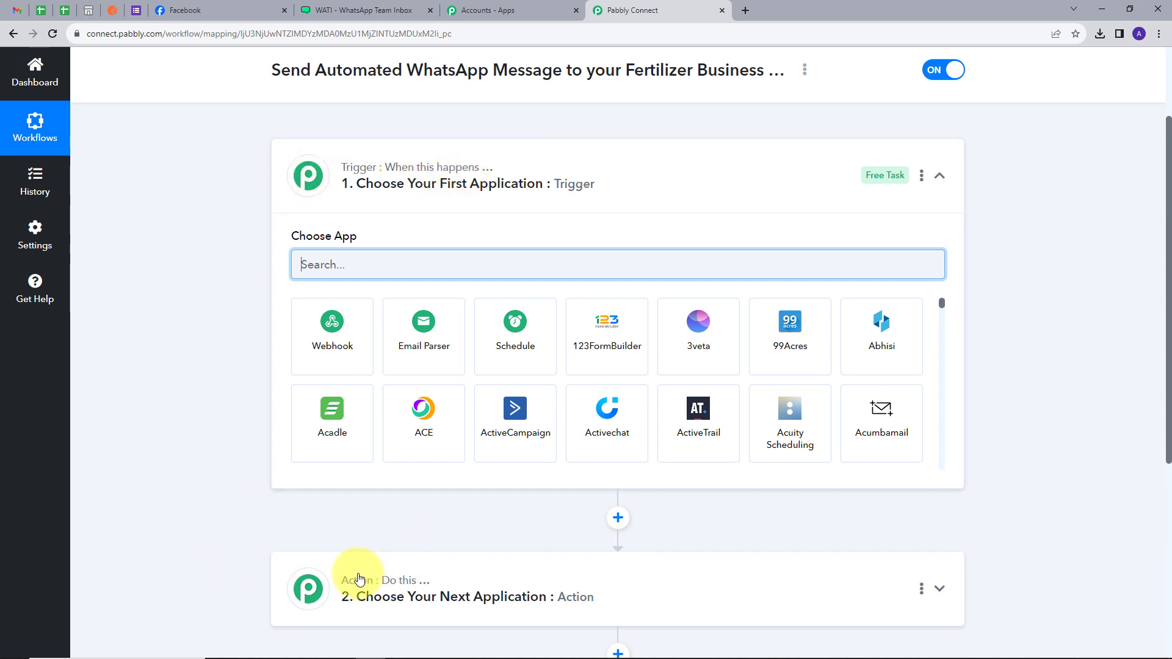
mouse_move(423, 589)
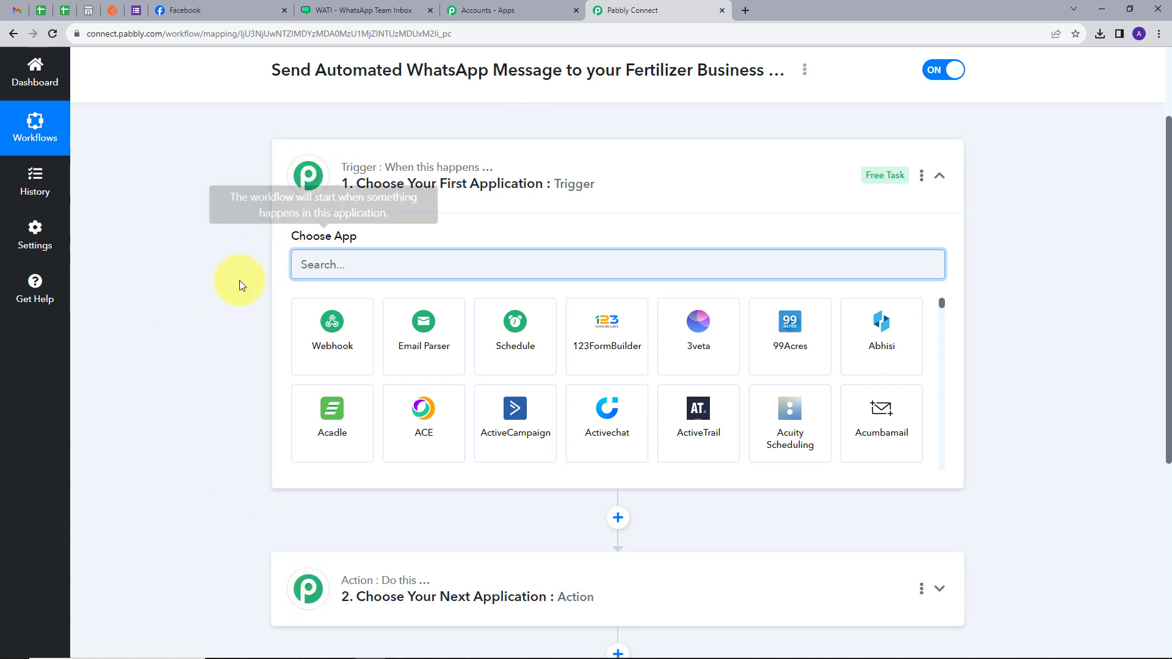
text(face)
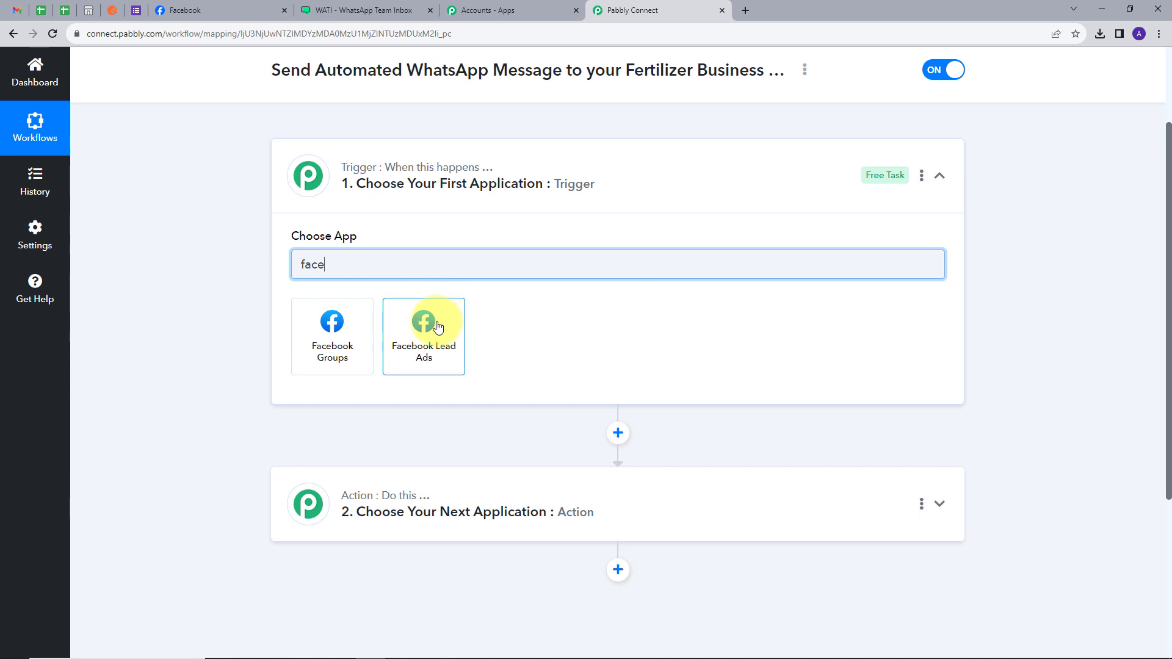
click(435, 325)
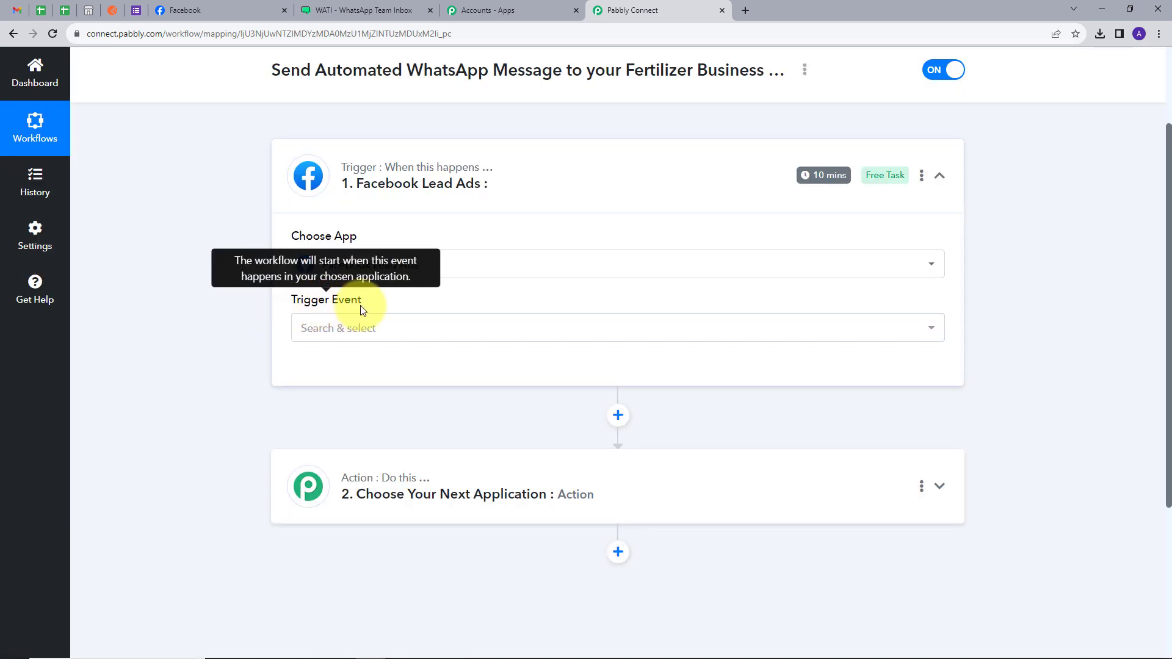
click(456, 336)
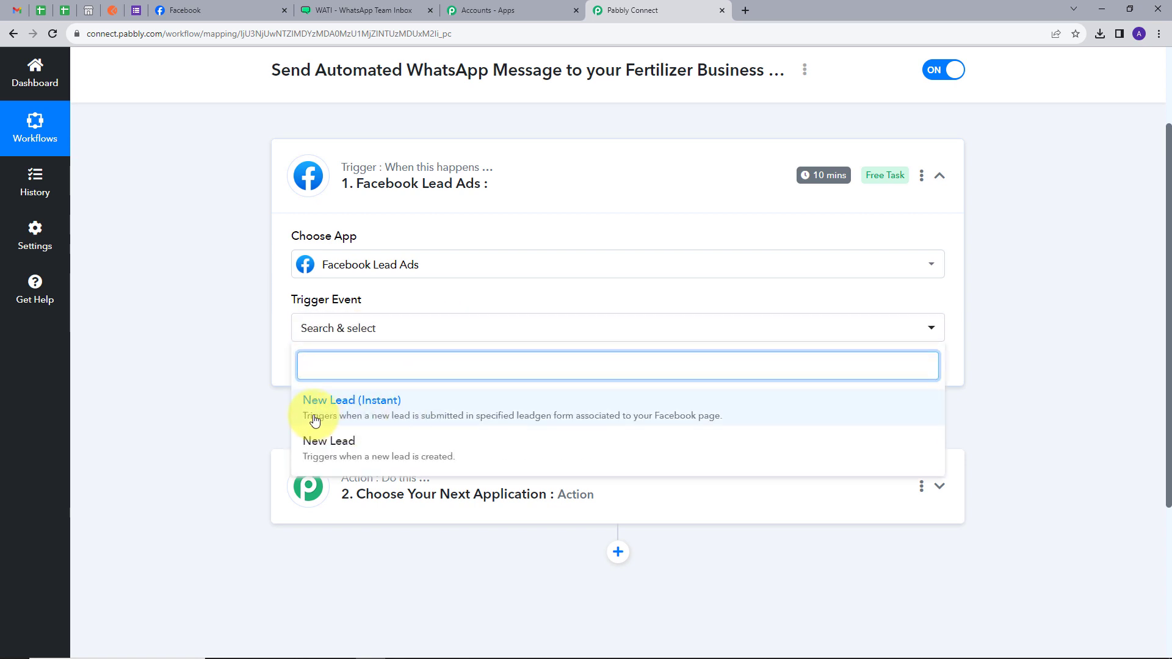
click(388, 415)
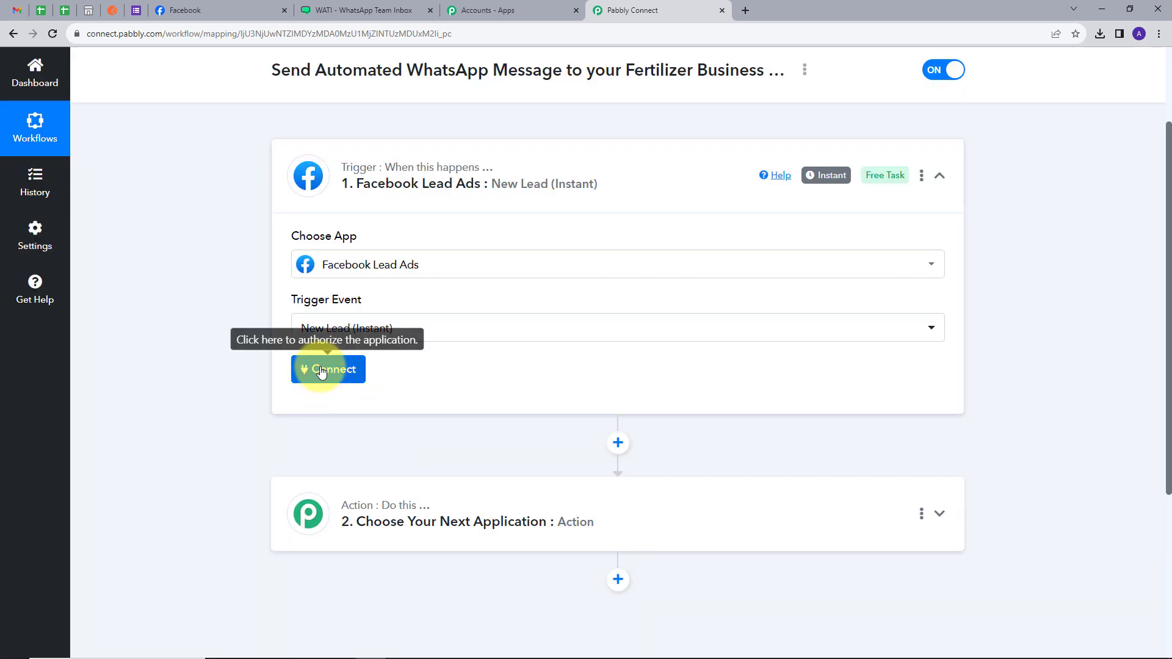
click(322, 372)
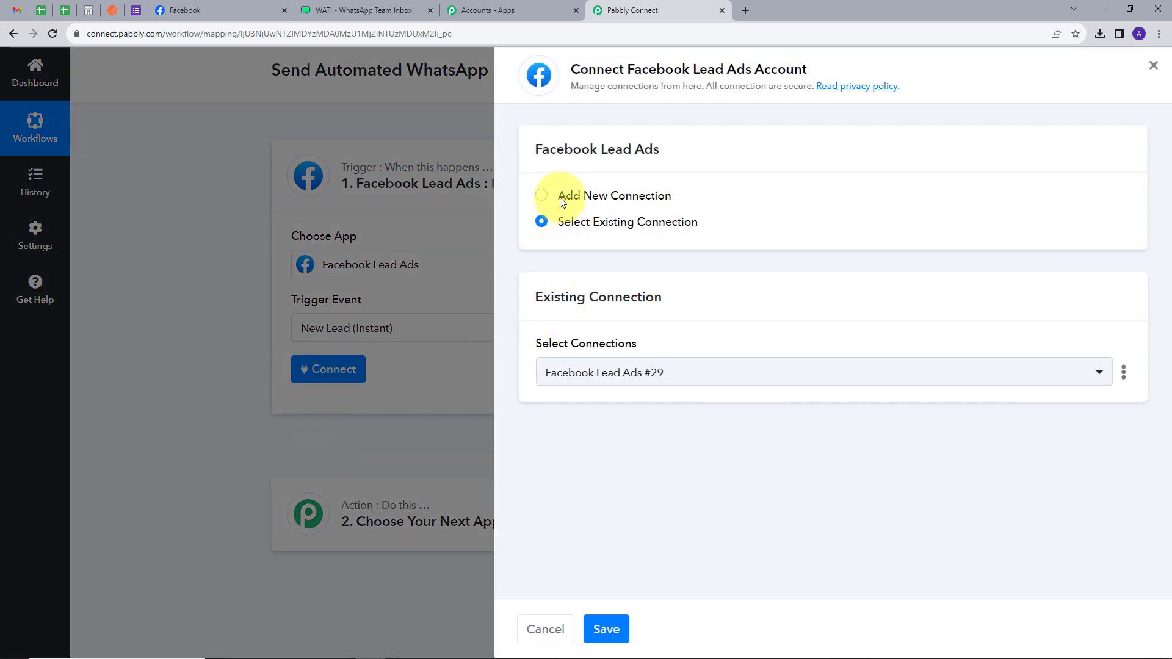
Add a new Facebook Lead Ads connection authorized for the GreenGrow Solutions page.
click(563, 194)
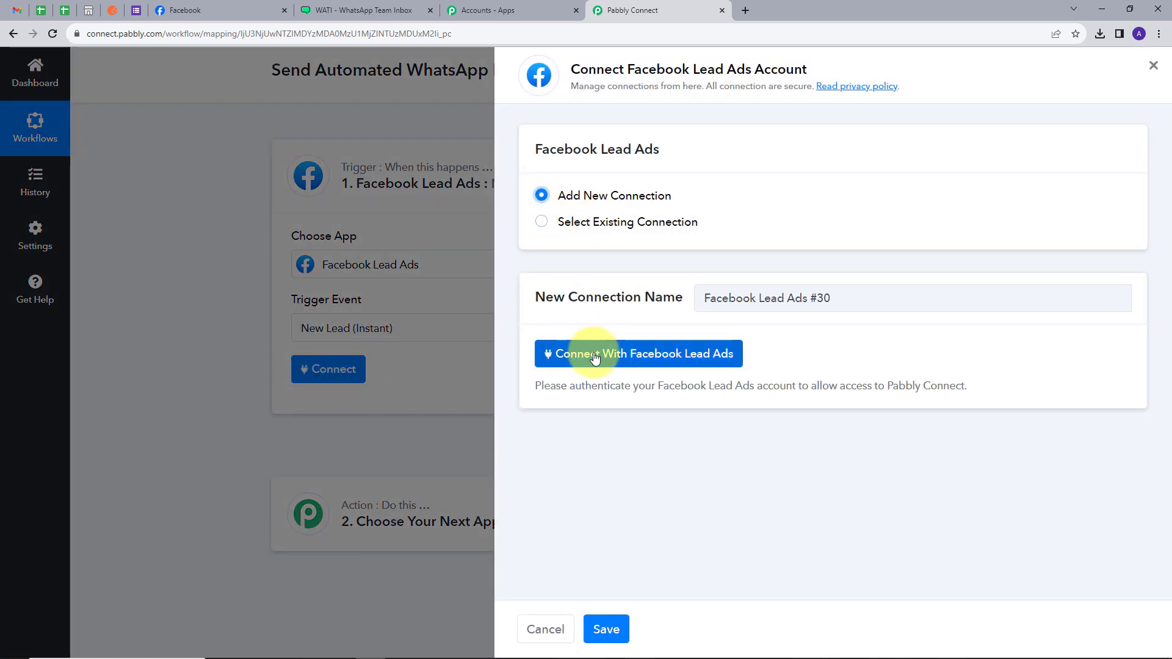
click(641, 356)
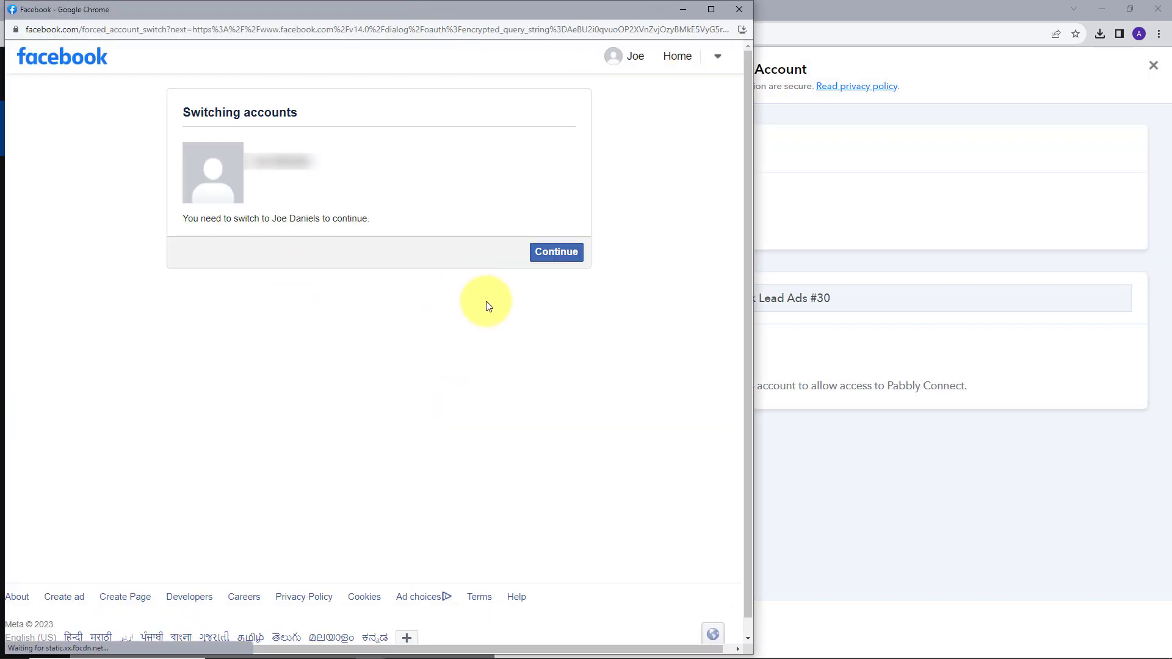
click(549, 255)
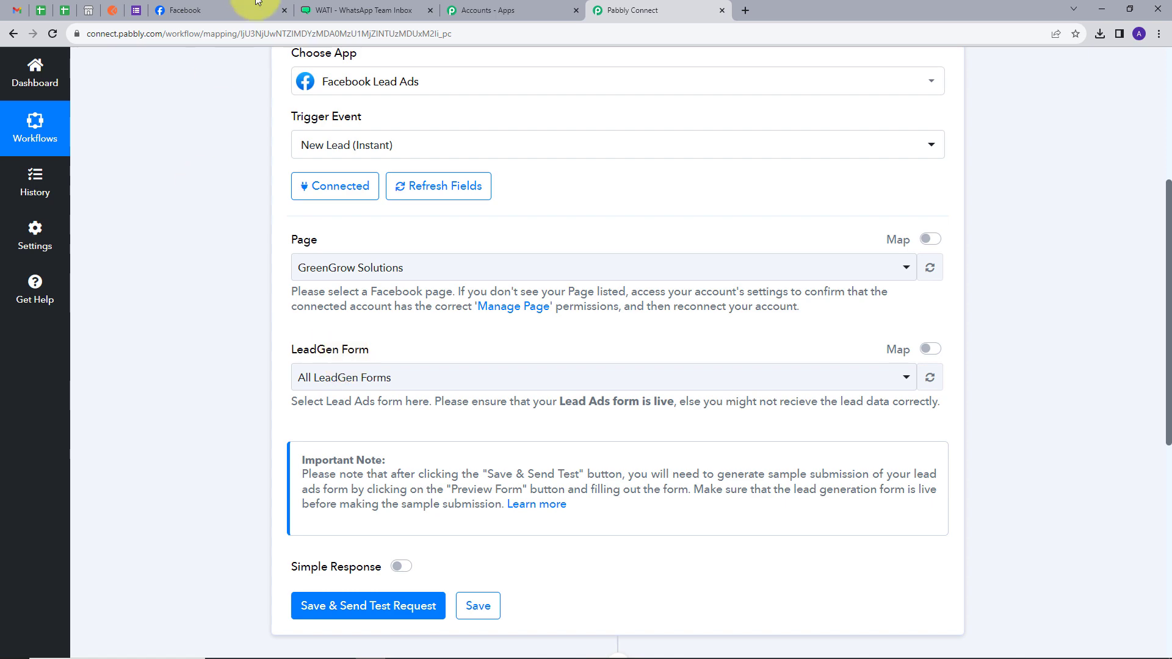
click(238, 10)
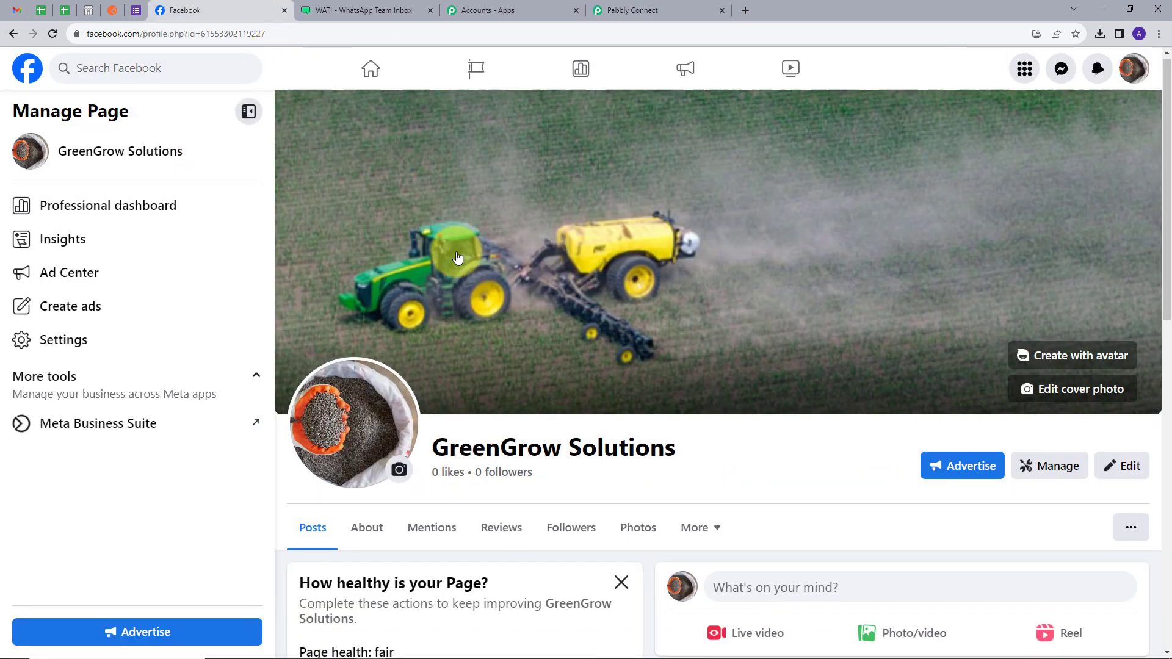
Launch Meta Business Suite for GreenGrow Solutions from the page's More tools sidebar.
scroll(476, 342, down, 1)
drag(429, 386, 735, 409)
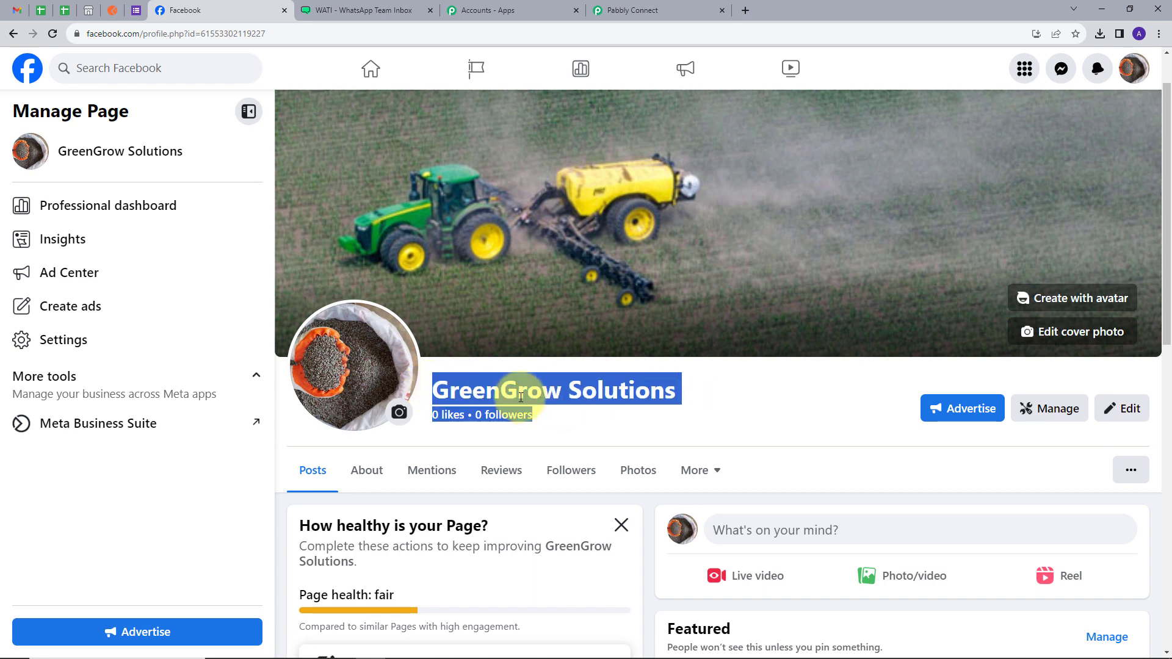
click(737, 401)
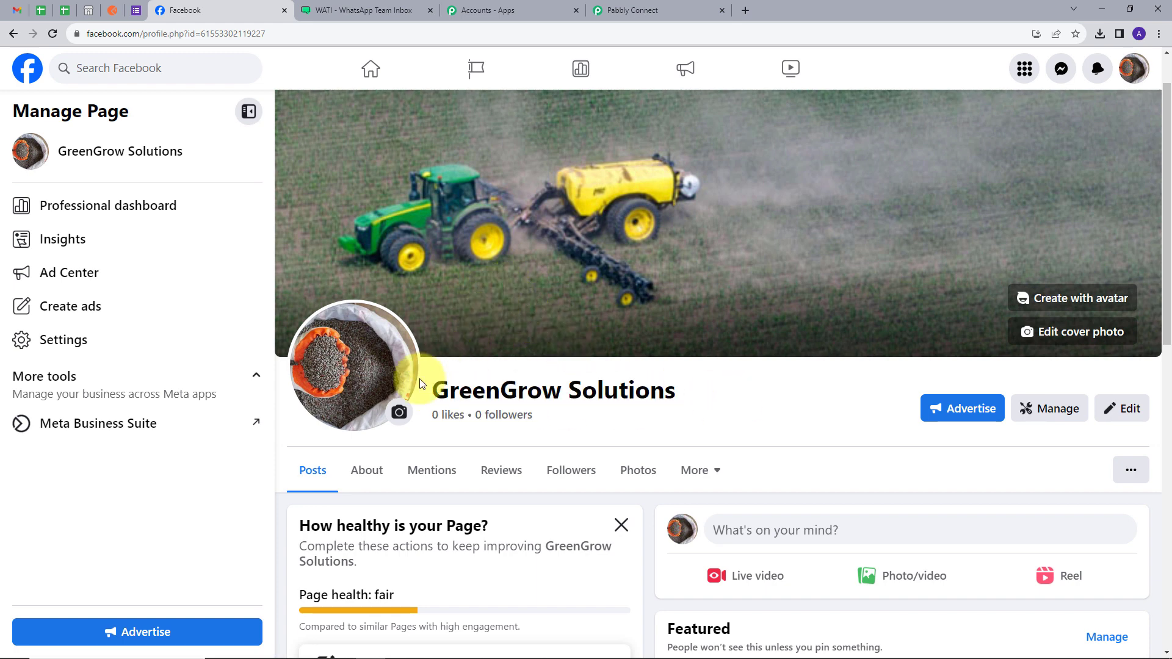
click(85, 435)
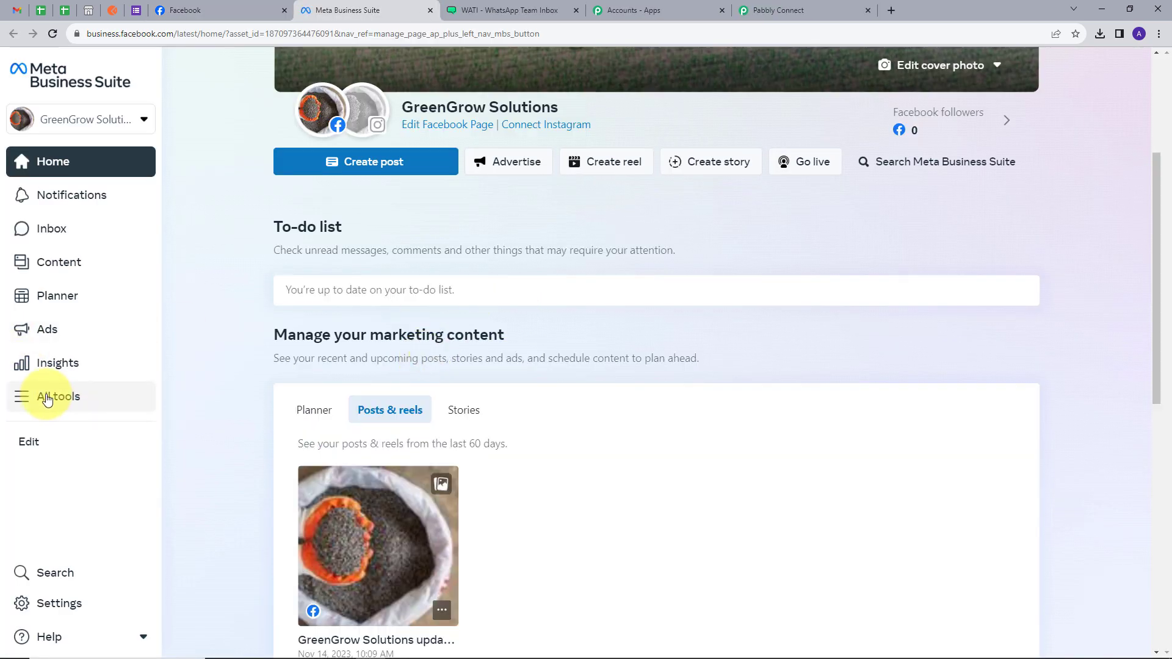
Open Instant Forms under Advertise in All tools to list the page's lead forms.
click(47, 399)
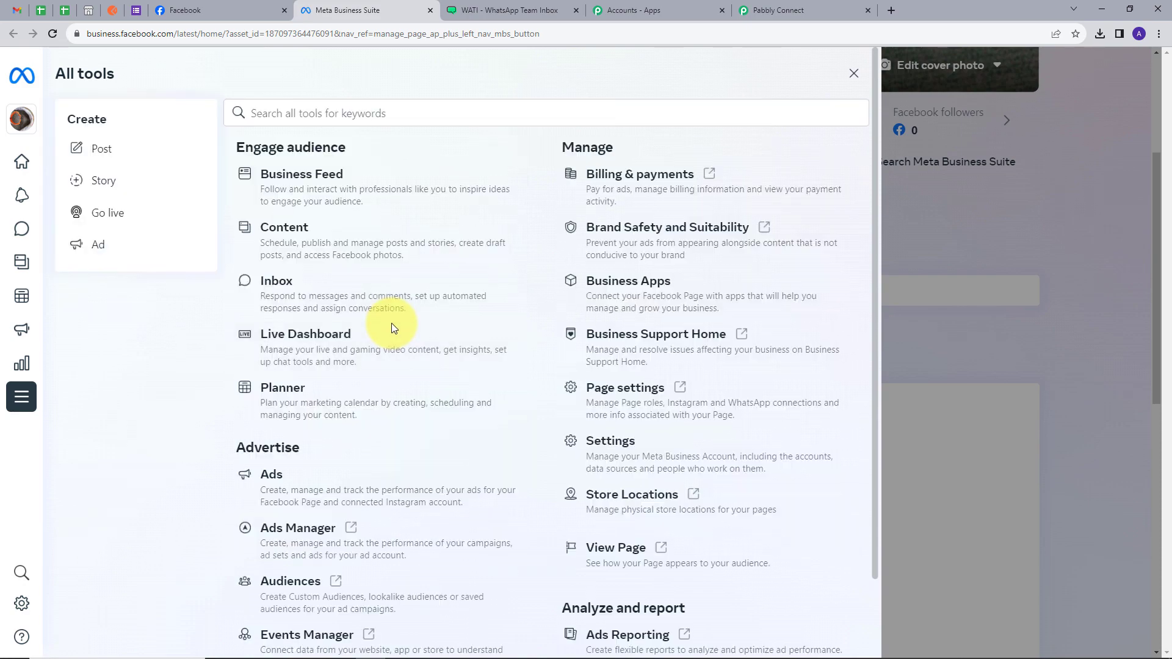
scroll(432, 309, down, 3)
scroll(434, 309, down, 1)
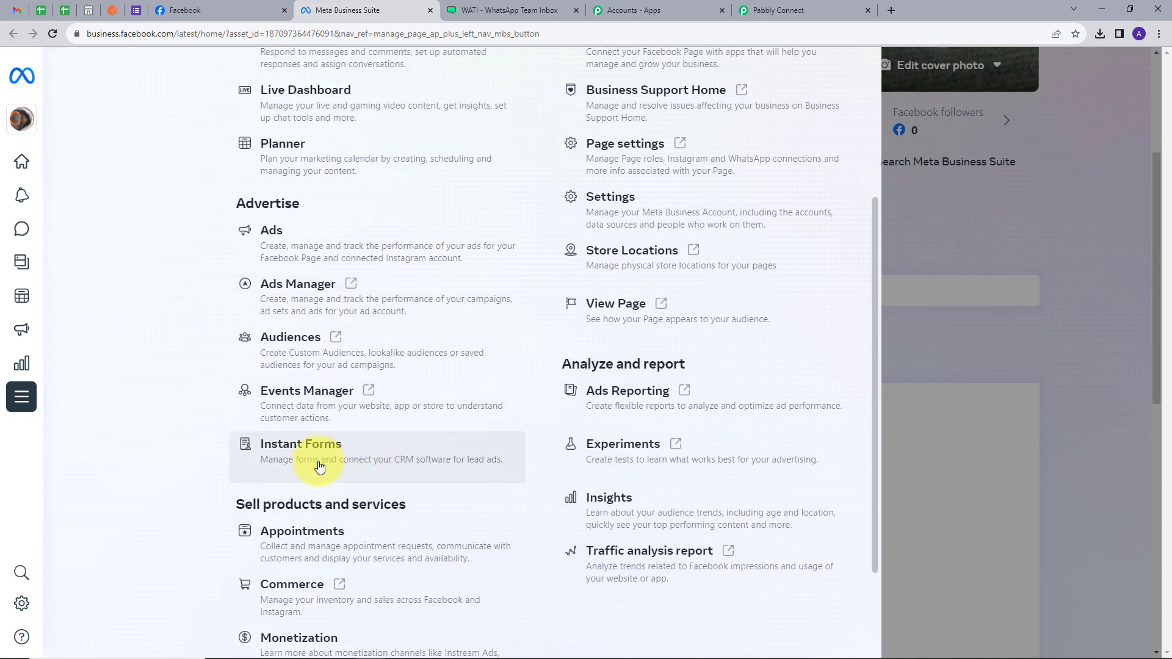
click(312, 457)
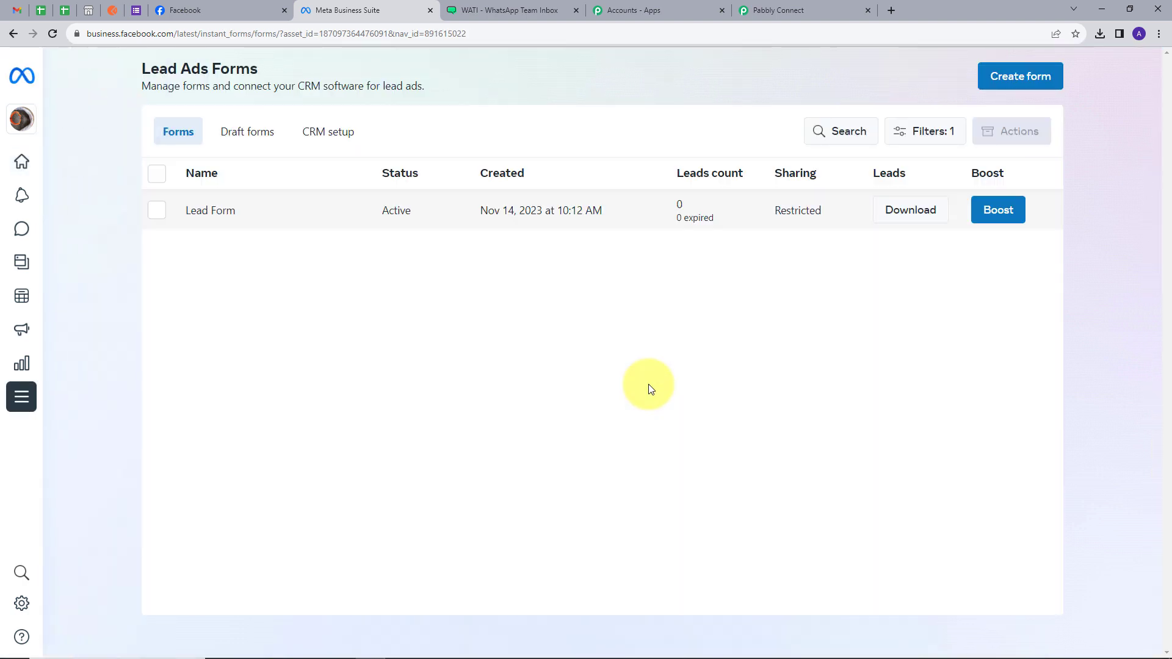
click(210, 215)
scroll(837, 335, down, 5)
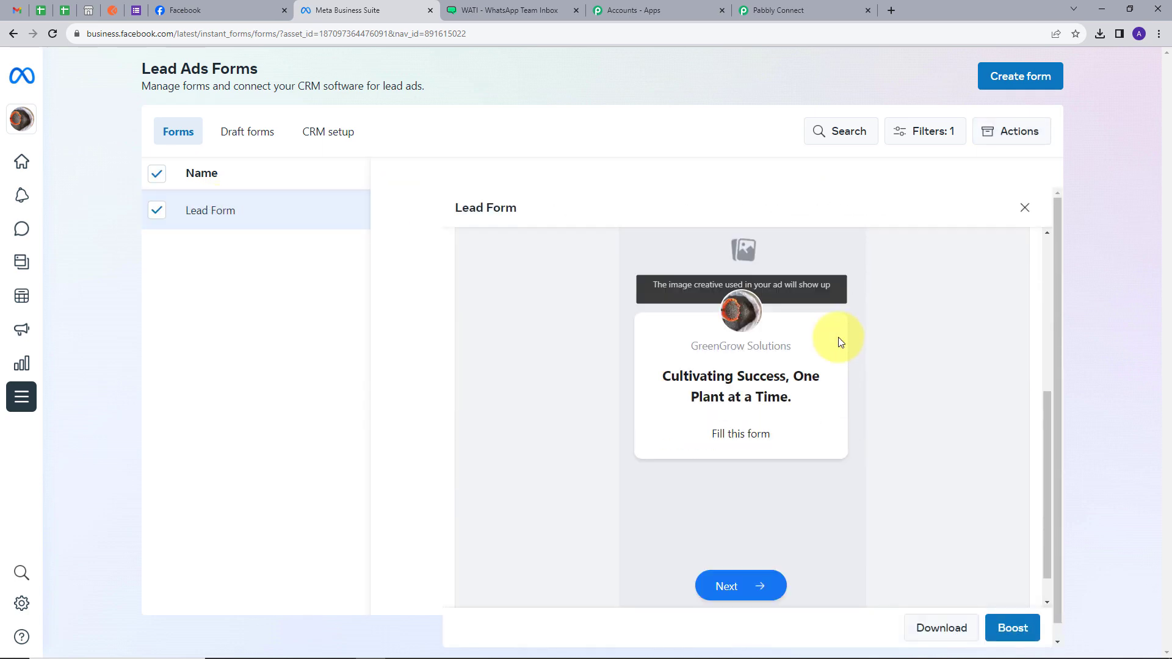
click(849, 586)
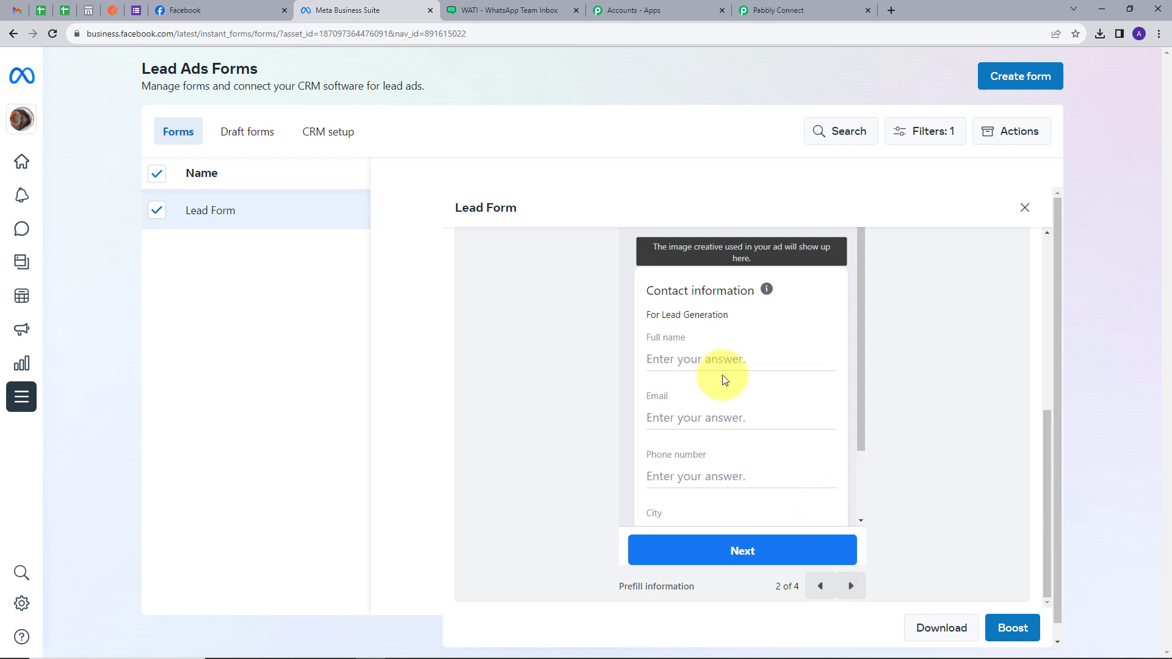
scroll(674, 360, down, 1)
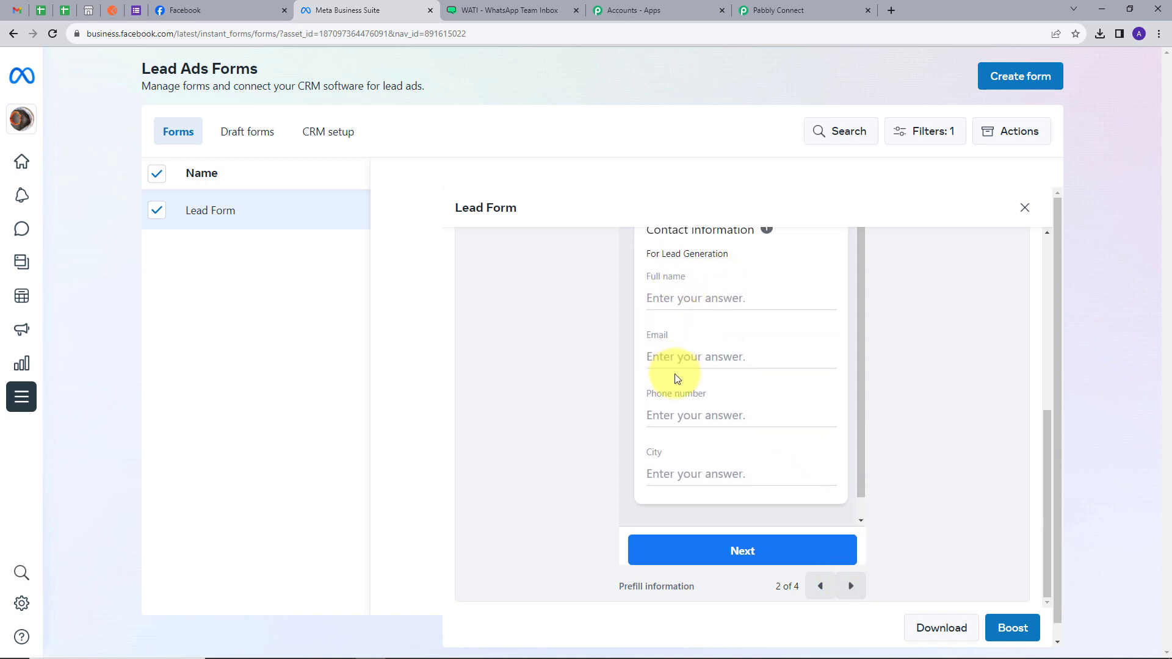
click(851, 586)
click(851, 586)
scroll(818, 406, up, 5)
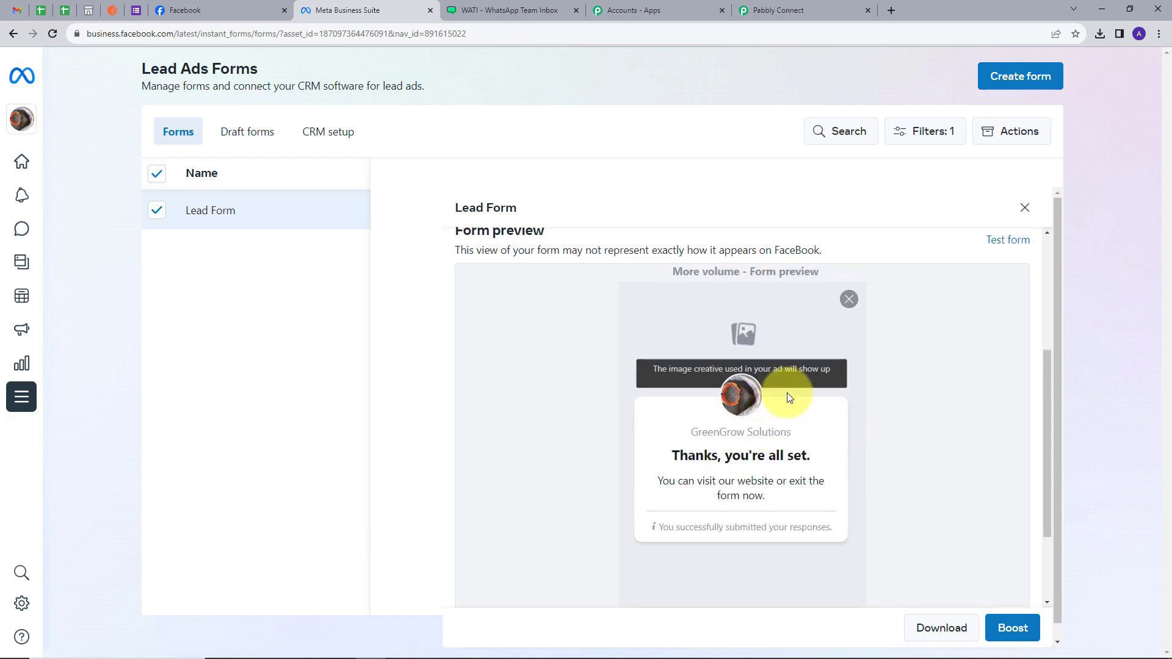
click(1024, 209)
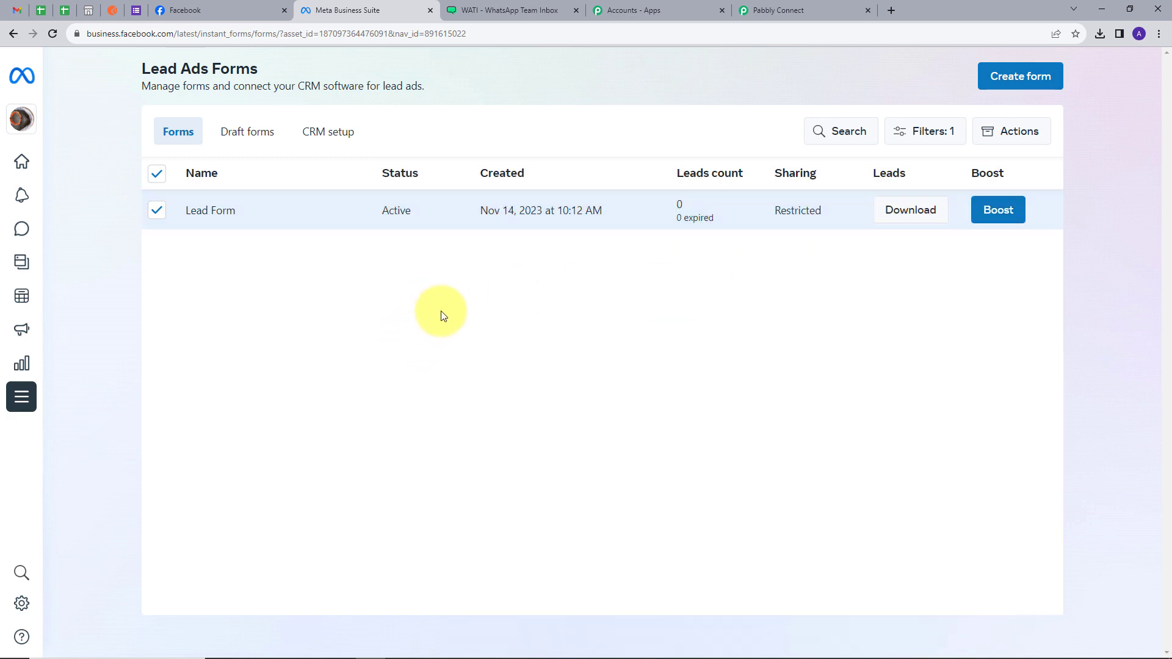
Choose Lead Form as the trigger's LeadGen Form and save it to await a test lead.
click(791, 7)
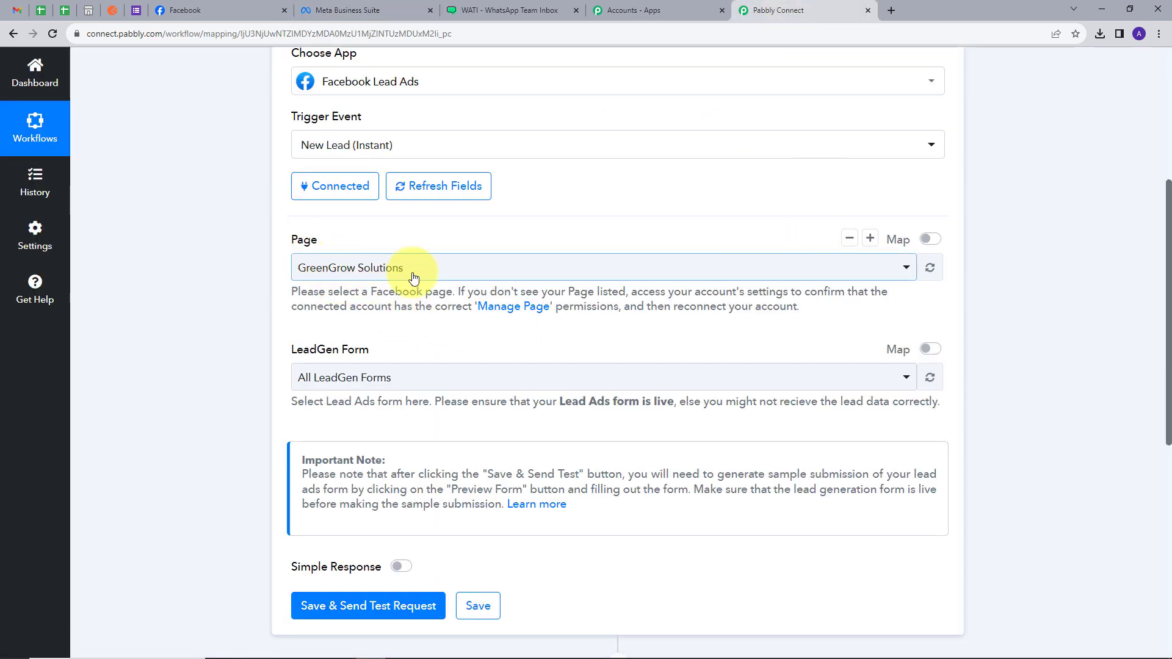
click(392, 380)
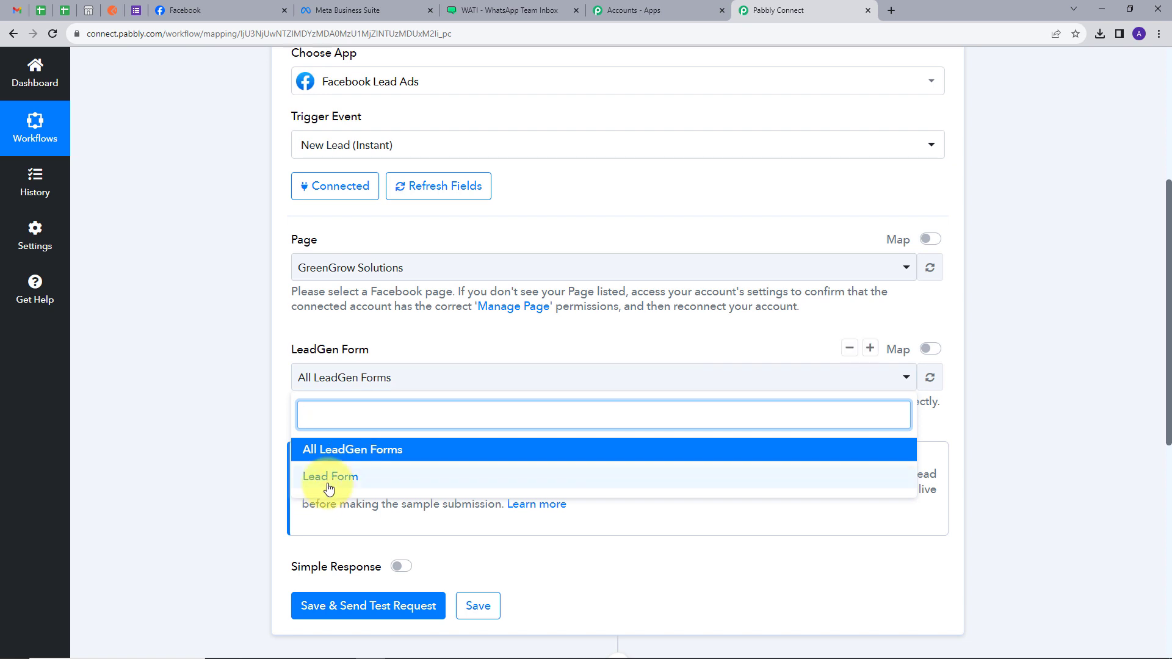
click(318, 480)
scroll(366, 342, down, 2)
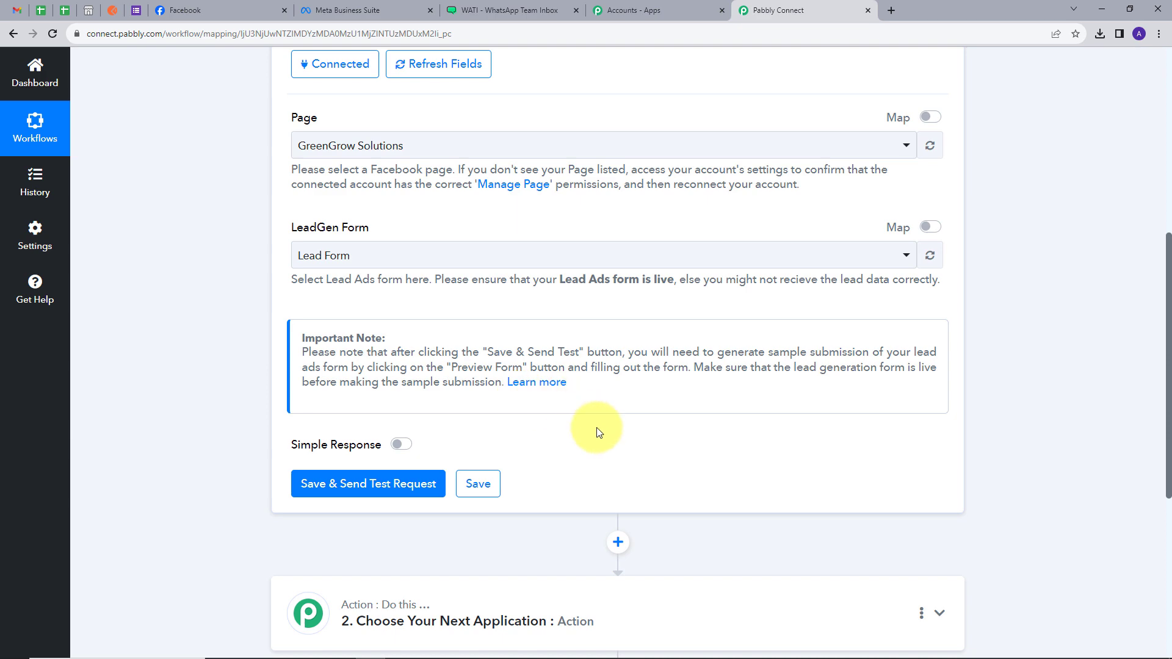
click(359, 488)
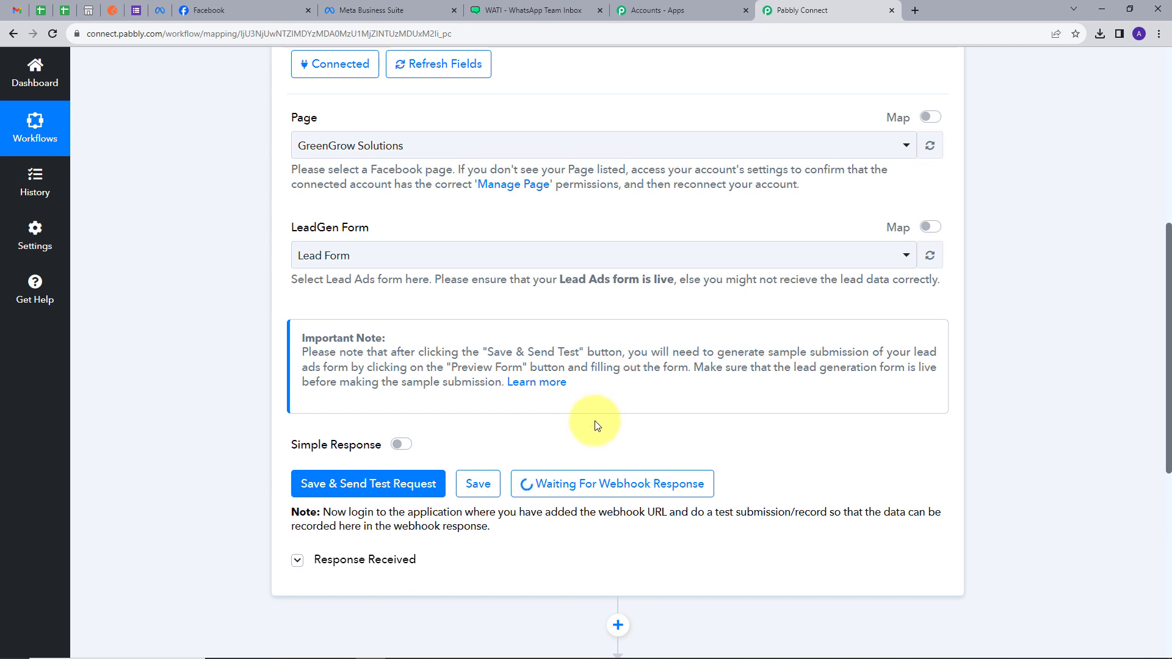
click(161, 11)
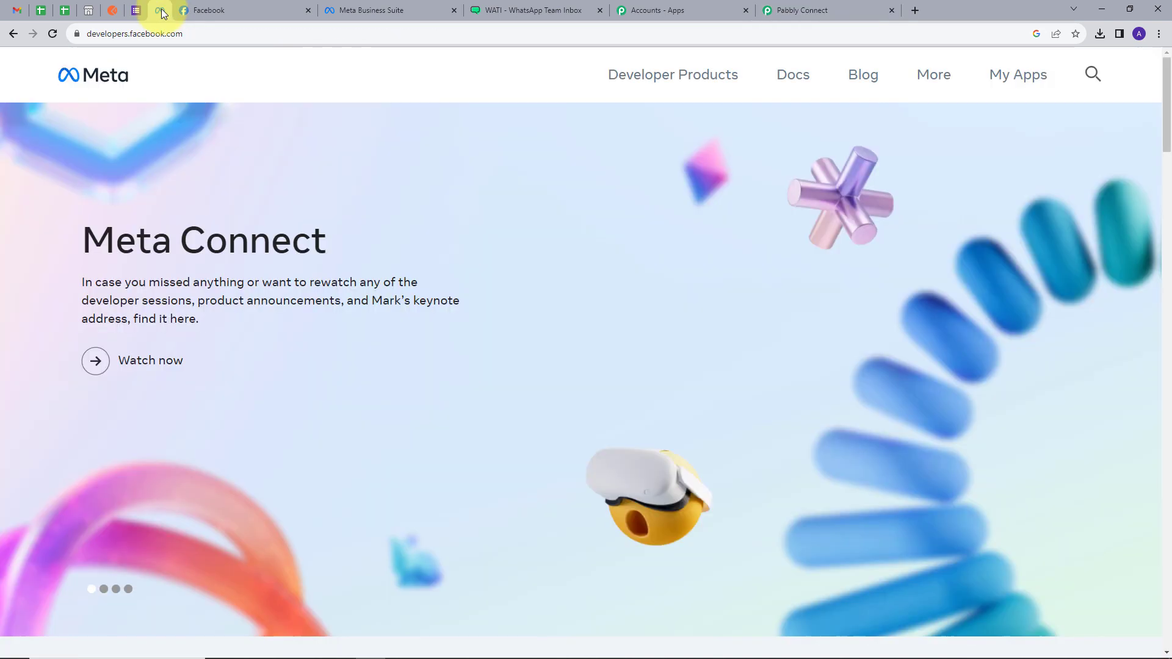
Open Meta's Lead Ads Testing Tool and preview GreenGrow Solutions' Lead Form.
click(1019, 77)
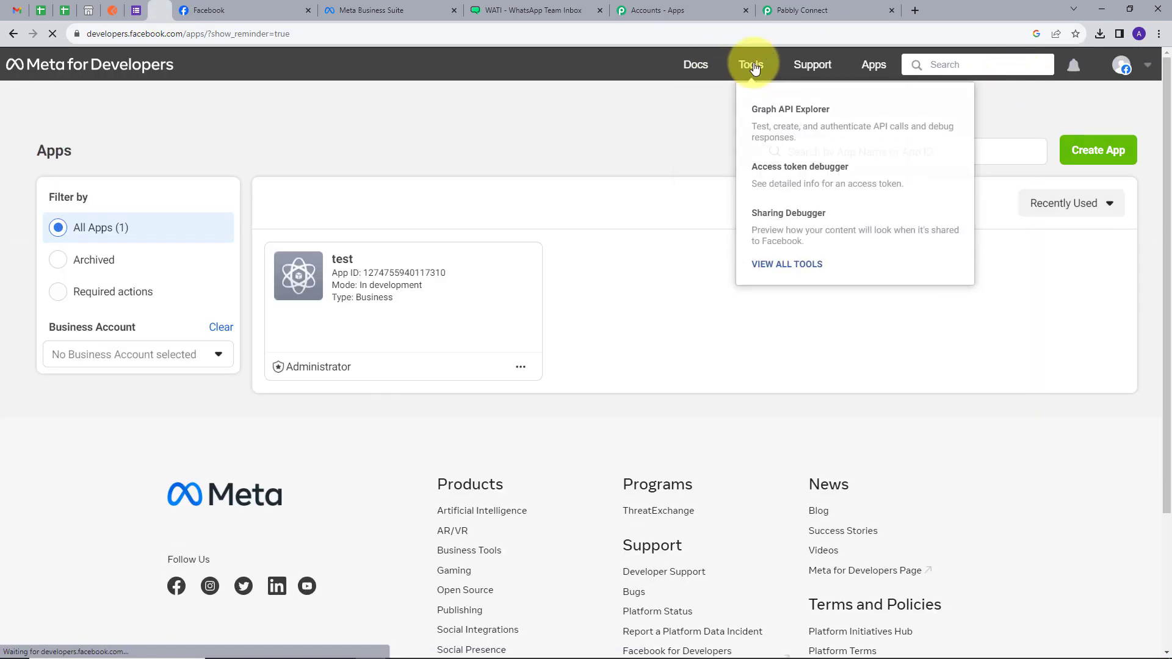
click(755, 64)
scroll(428, 312, down, 3)
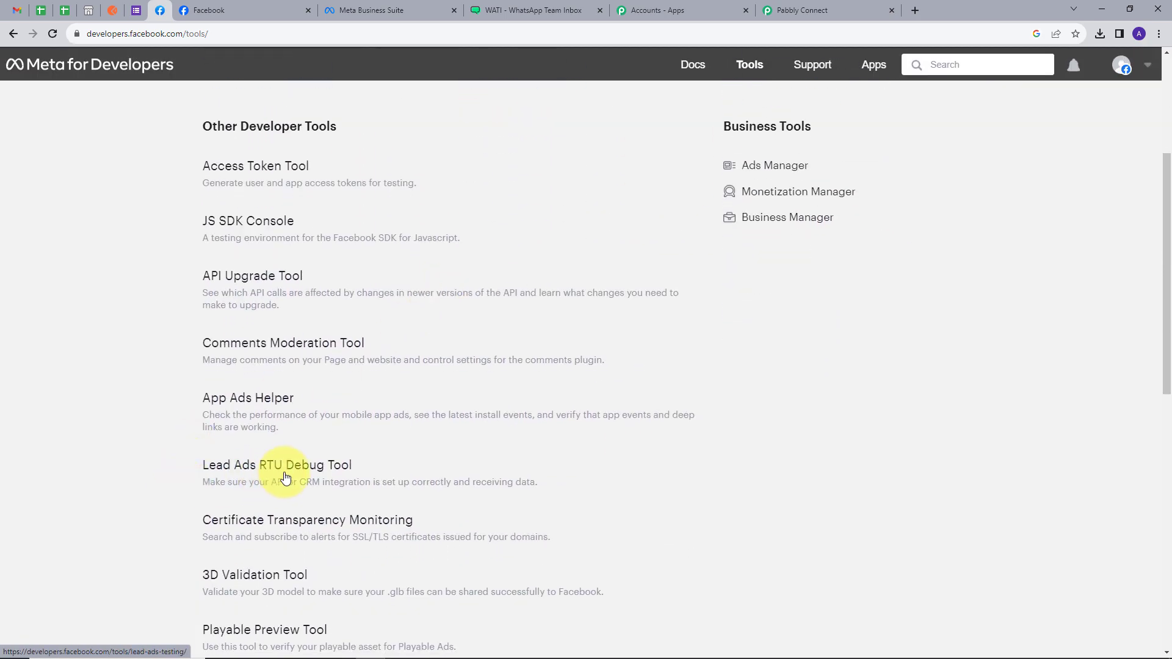
click(263, 477)
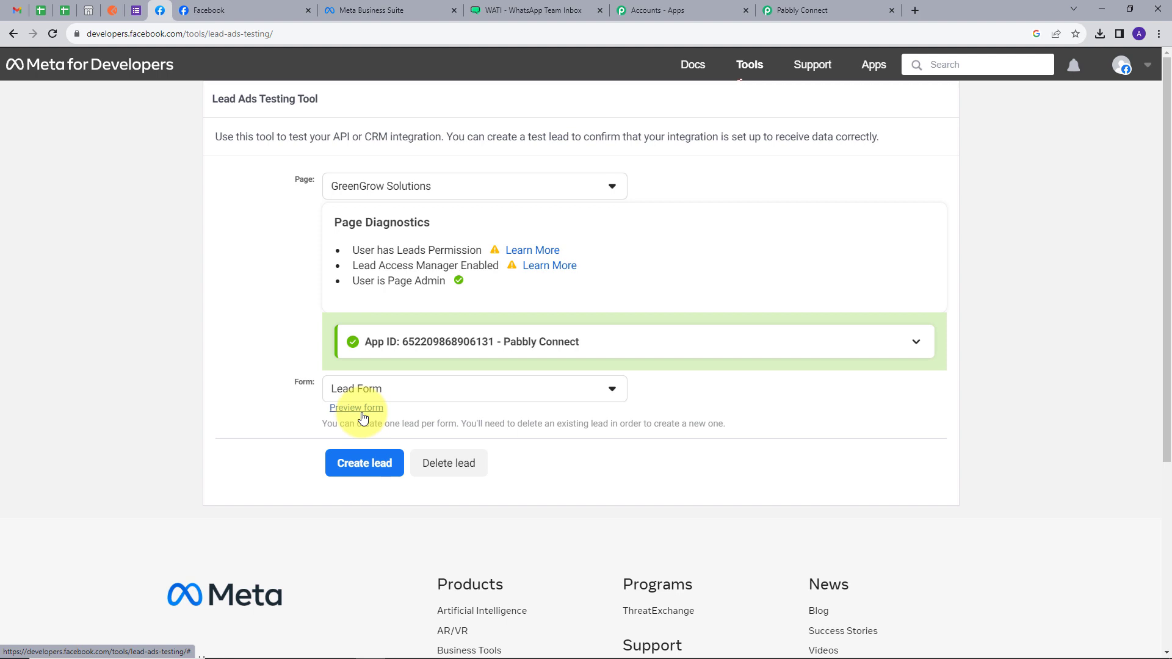
click(362, 415)
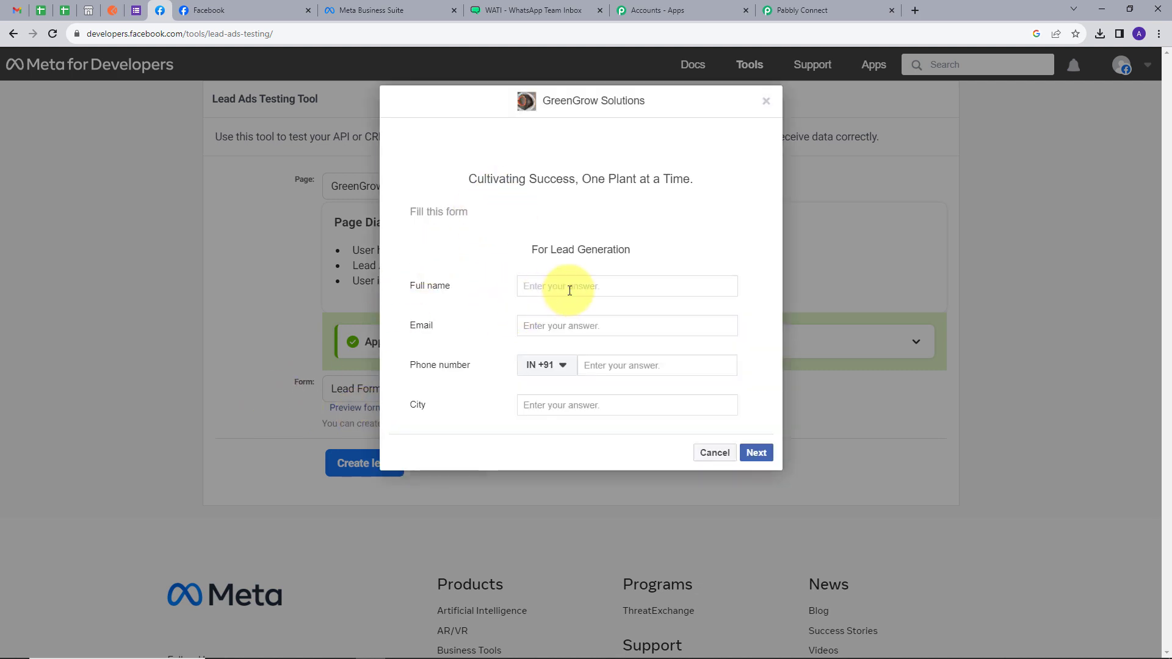
Submit a test lead with a full name, e-mail, phone number and city Bhopal.
text(Dumm)
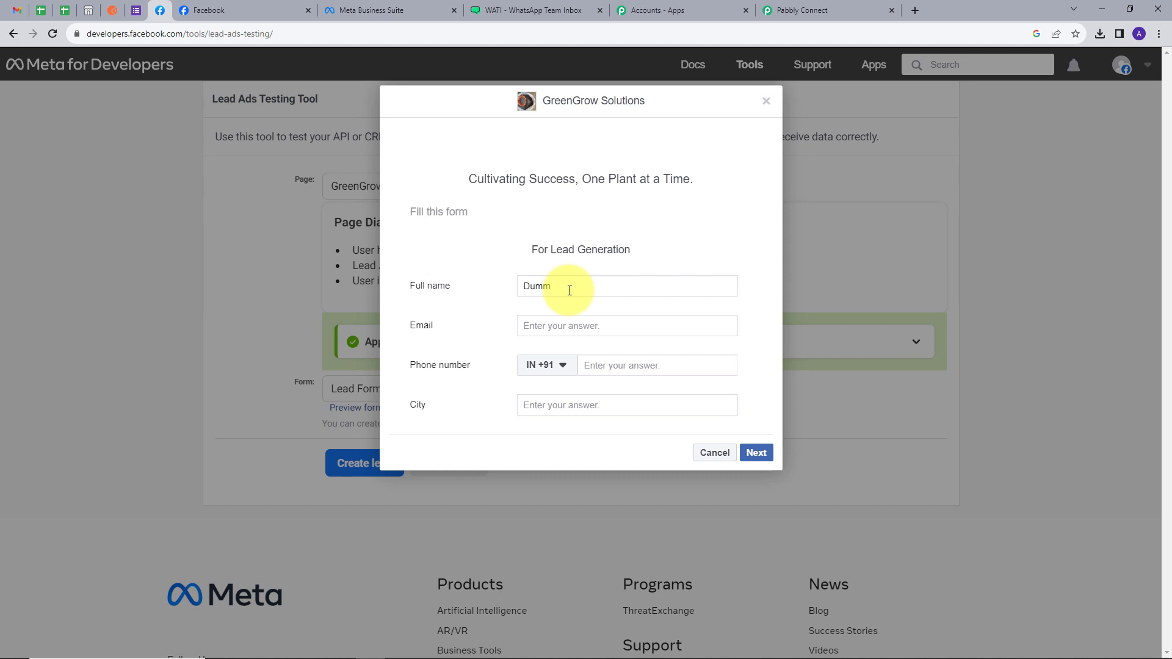
text(y Lead)
click(590, 322)
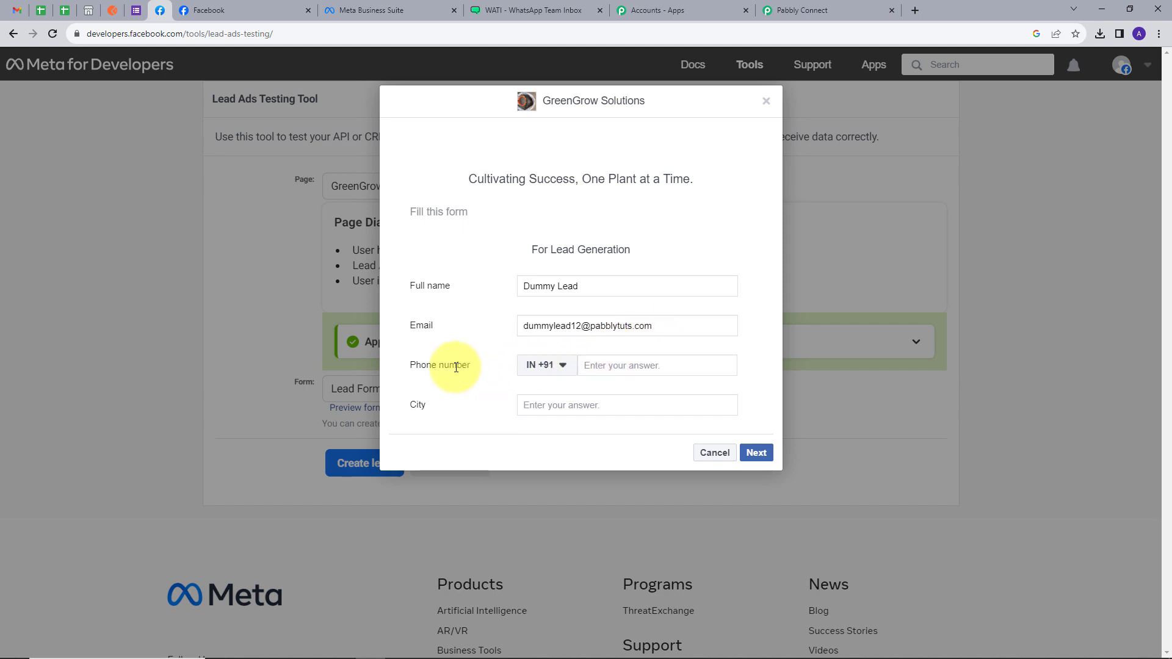
click(650, 368)
text(99999 99999)
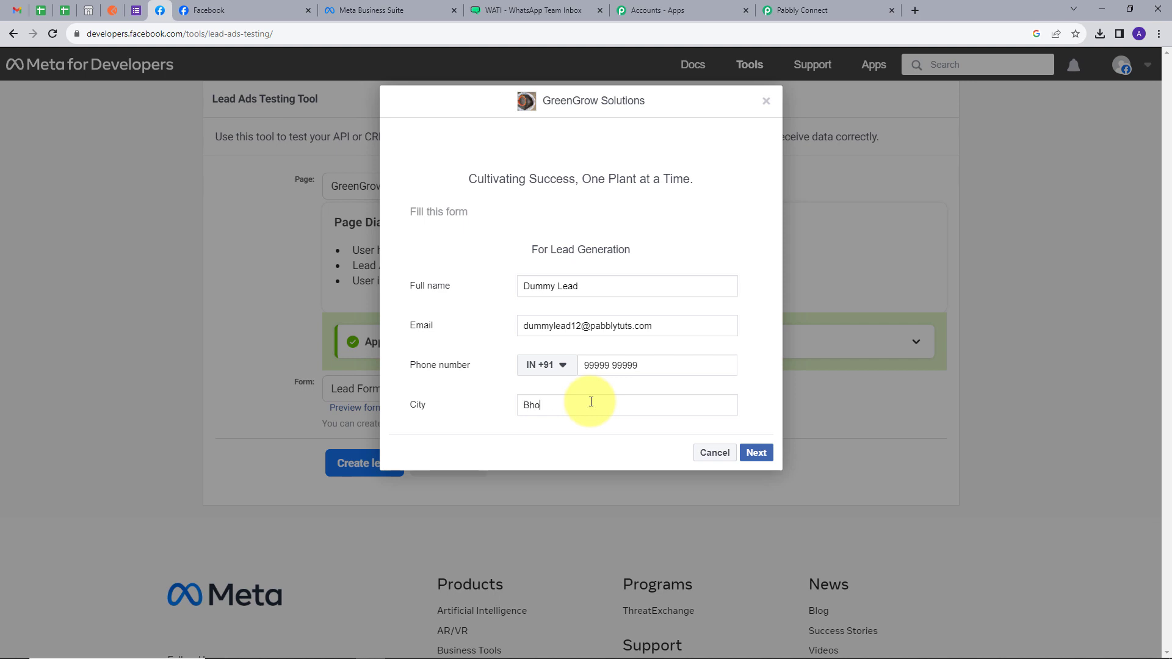
click(591, 402)
text(Bhopal)
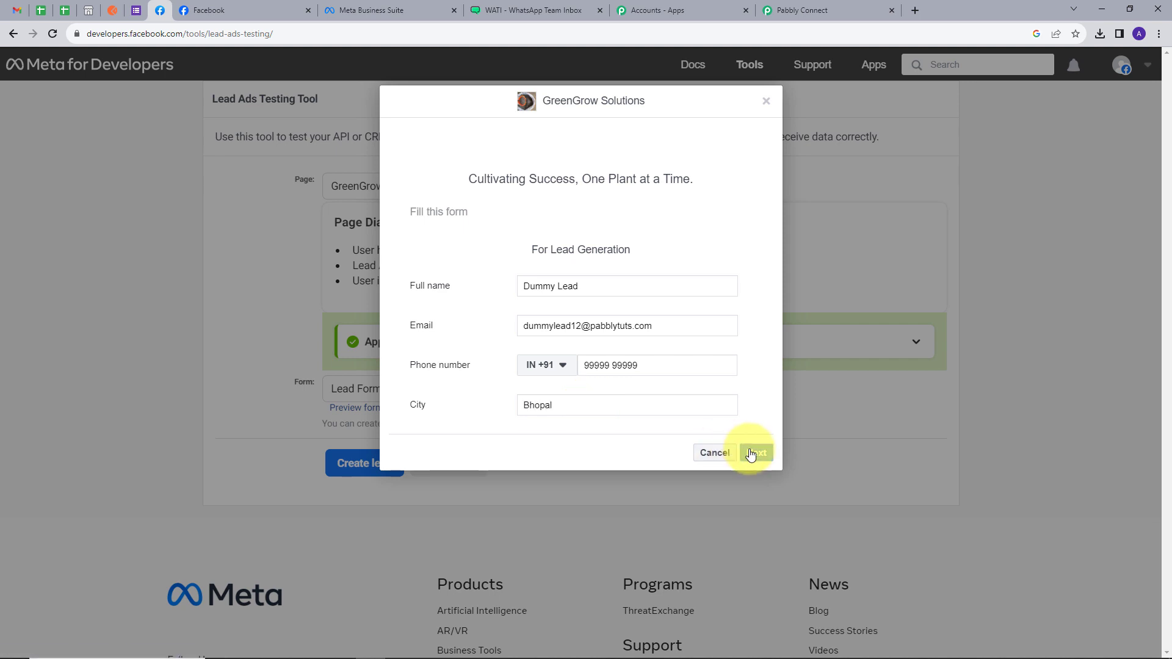
click(755, 452)
click(751, 287)
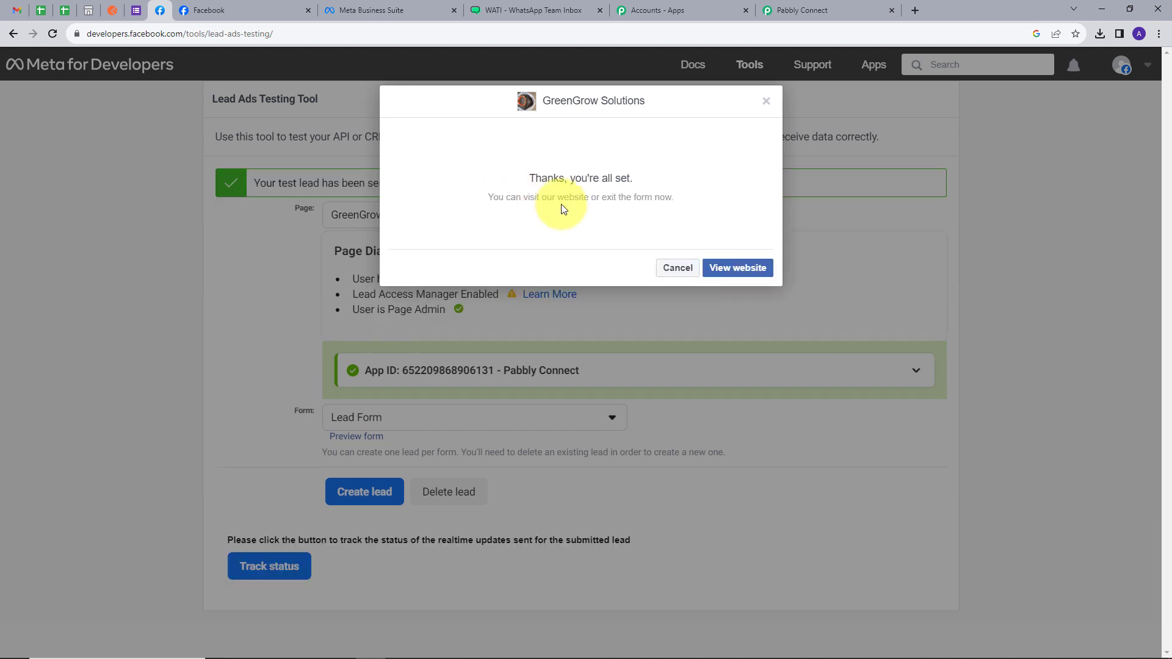
click(793, 9)
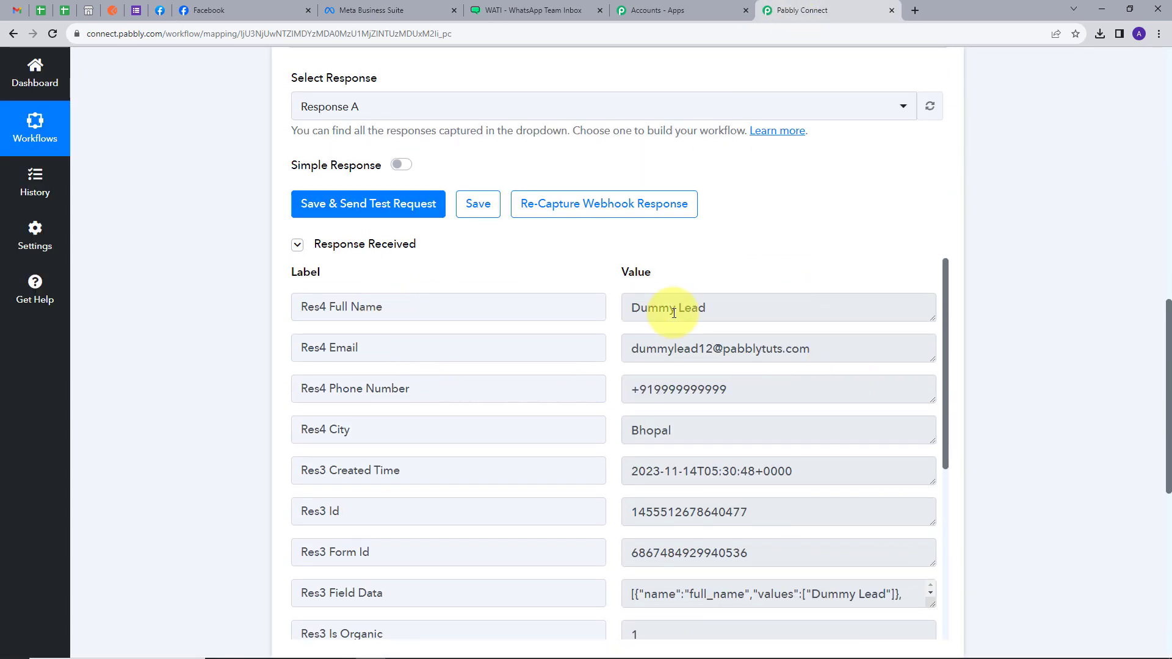
Check the captured lead's full name, e-mail, phone and city Bhopal under Response Received.
triple_click(660, 315)
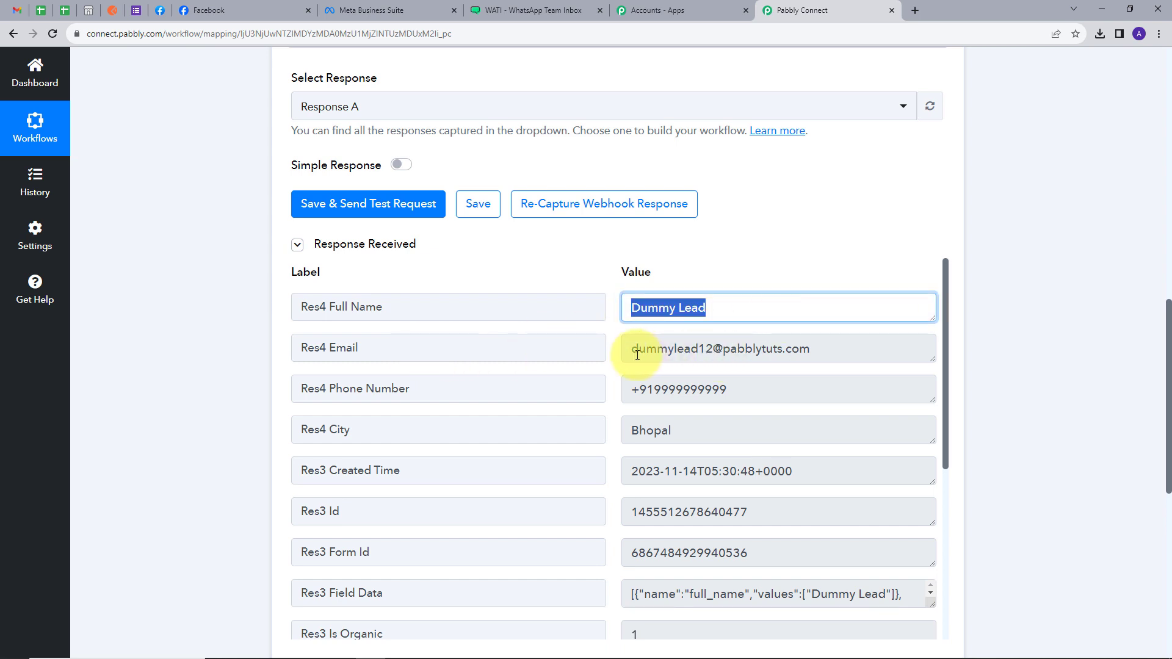
drag(631, 353, 842, 354)
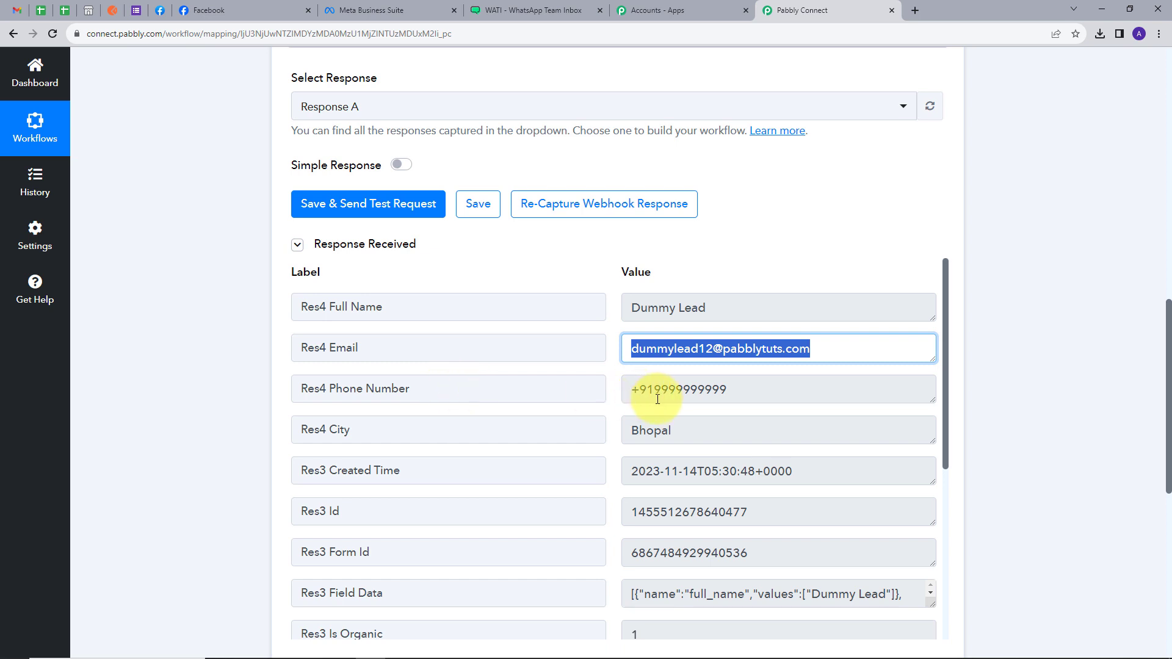
drag(632, 391, 819, 393)
scroll(628, 401, down, 1)
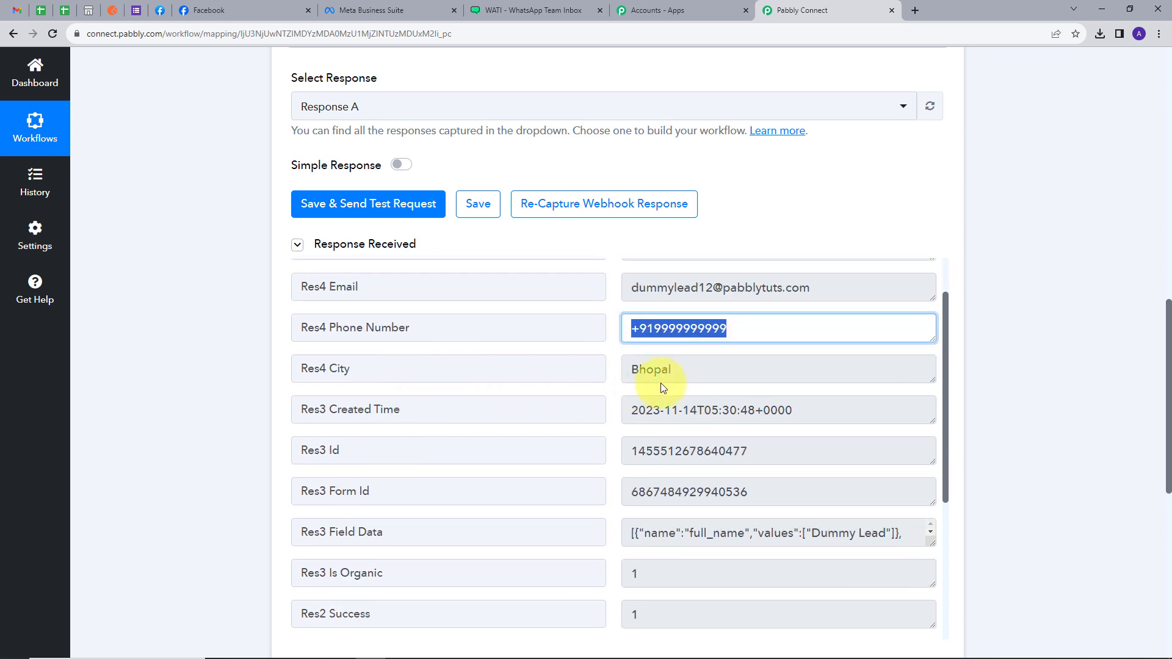
drag(638, 370, 748, 374)
scroll(827, 363, up, 1)
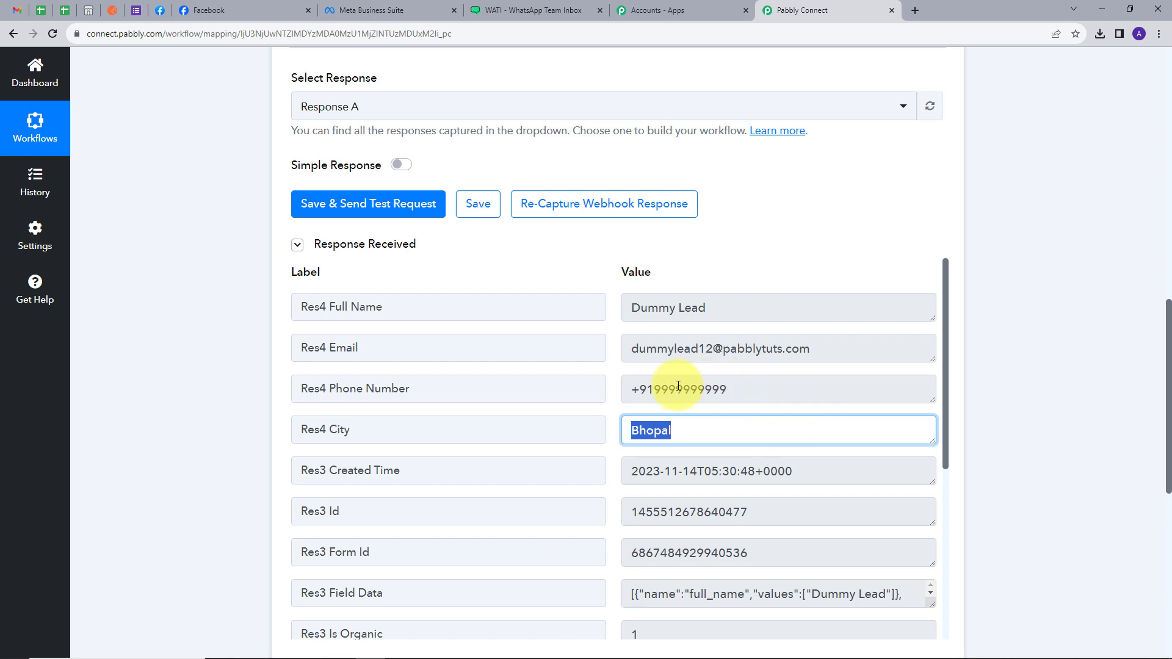
scroll(1043, 350, down, 5)
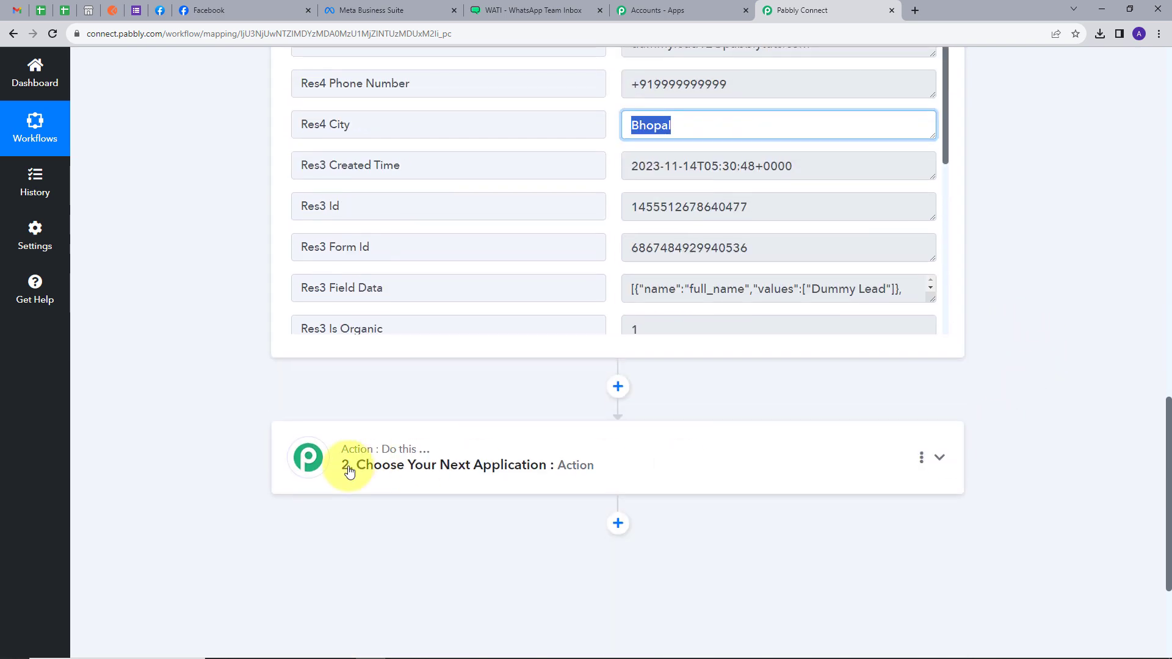
Search 'Wat' and choose WATI as the app for Action step 2.
click(840, 464)
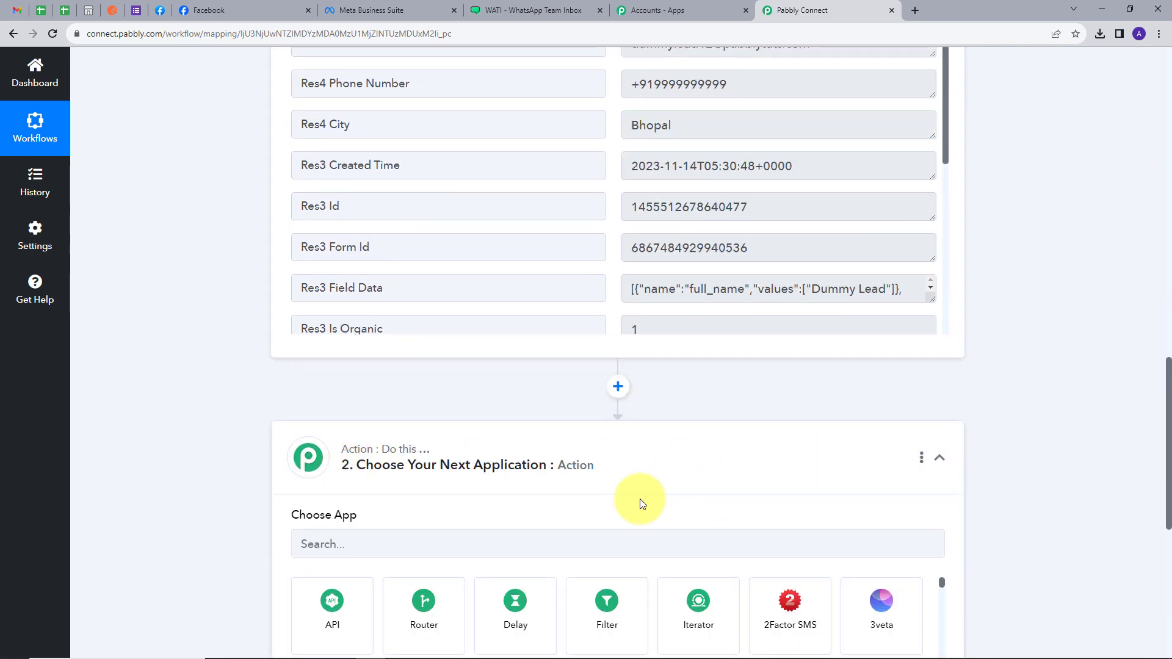
scroll(430, 476, down, 1)
click(399, 479)
text(Wat)
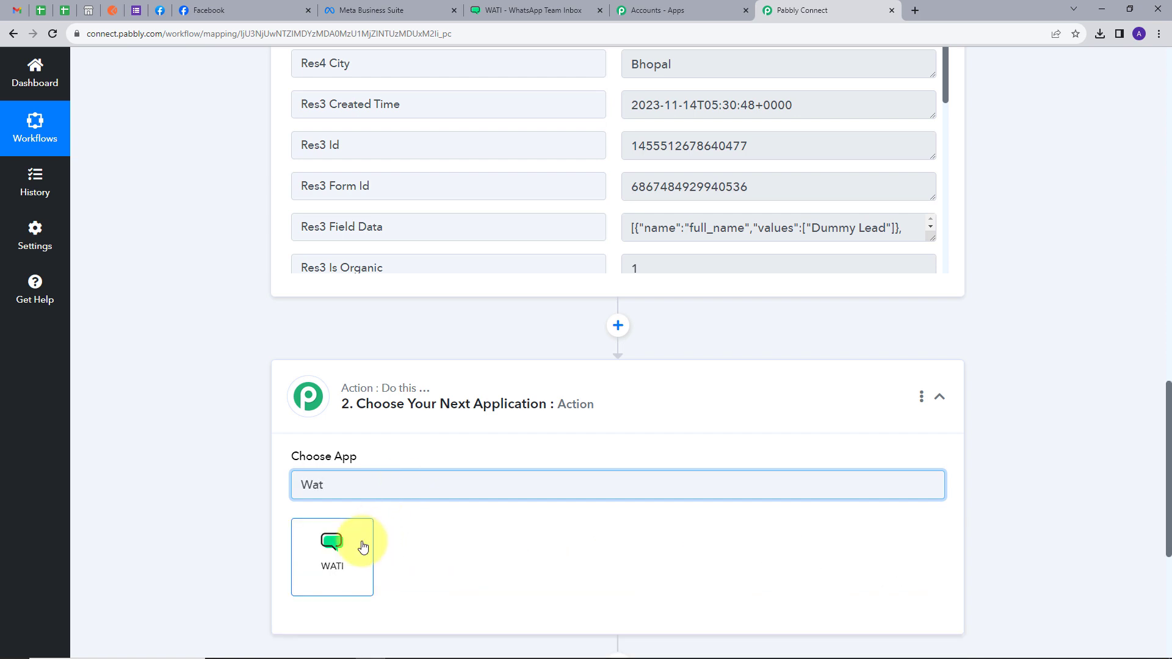
click(361, 545)
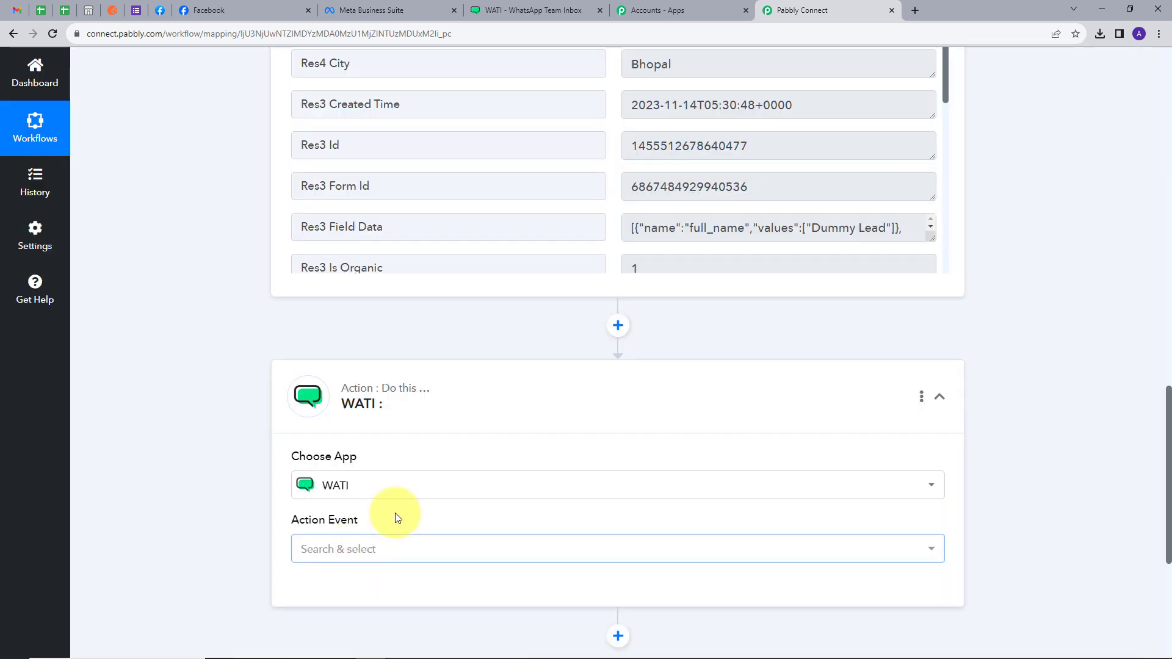
Select Send Template Message as the WATI event and start connecting an account.
scroll(303, 512, down, 2)
click(354, 432)
click(354, 433)
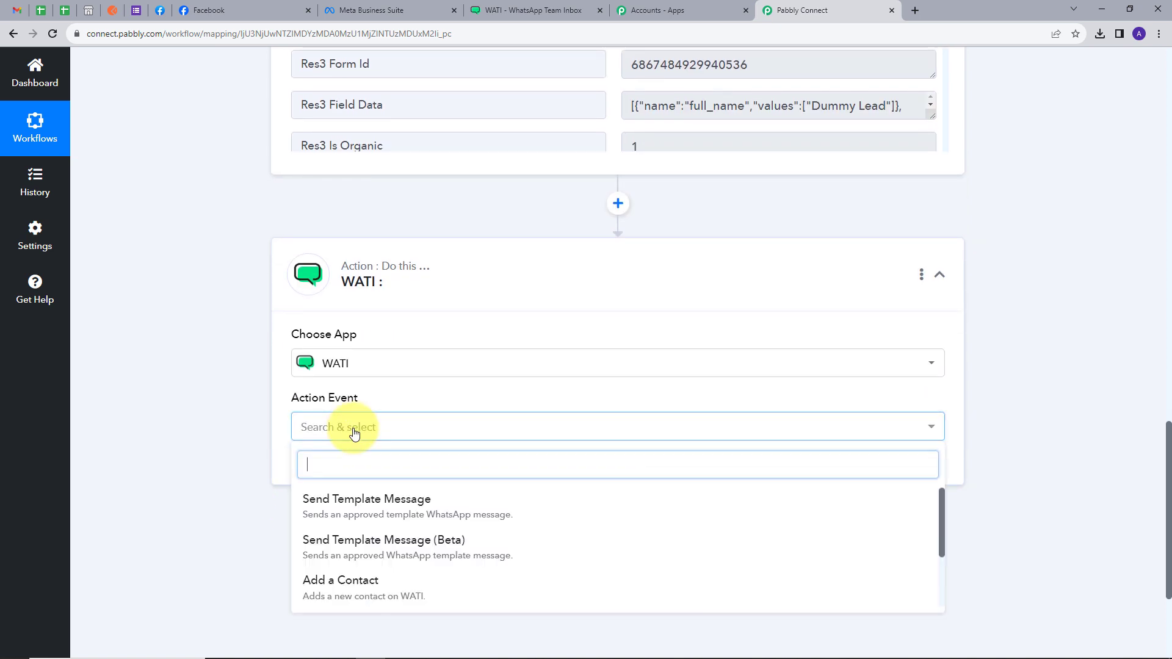
click(366, 504)
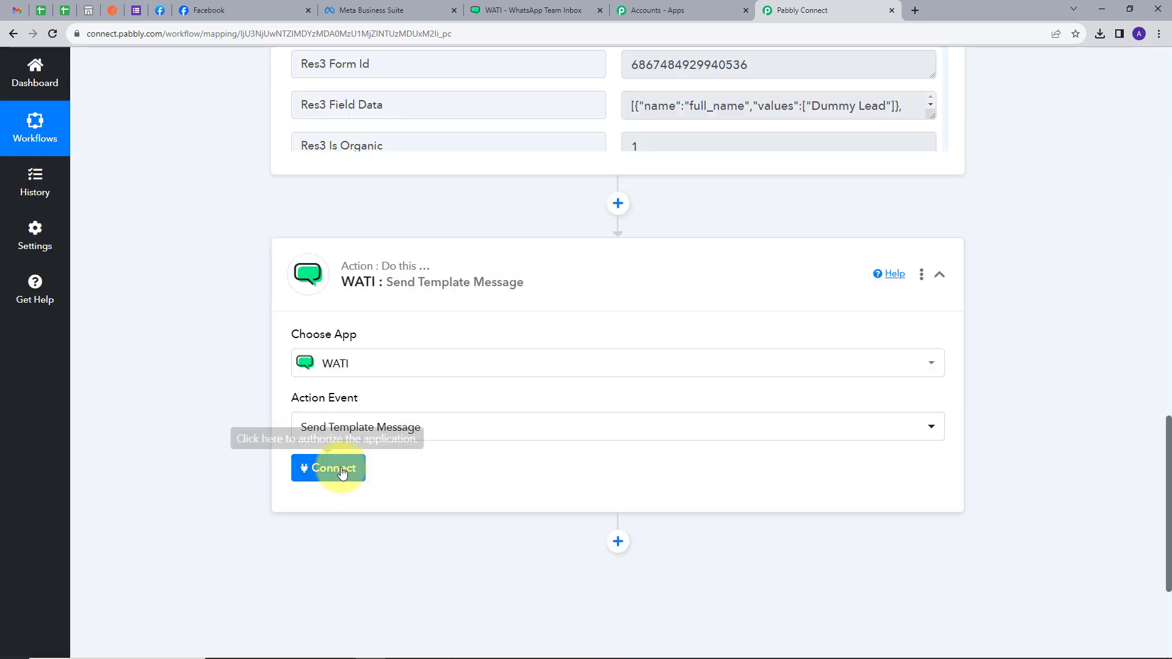
click(335, 469)
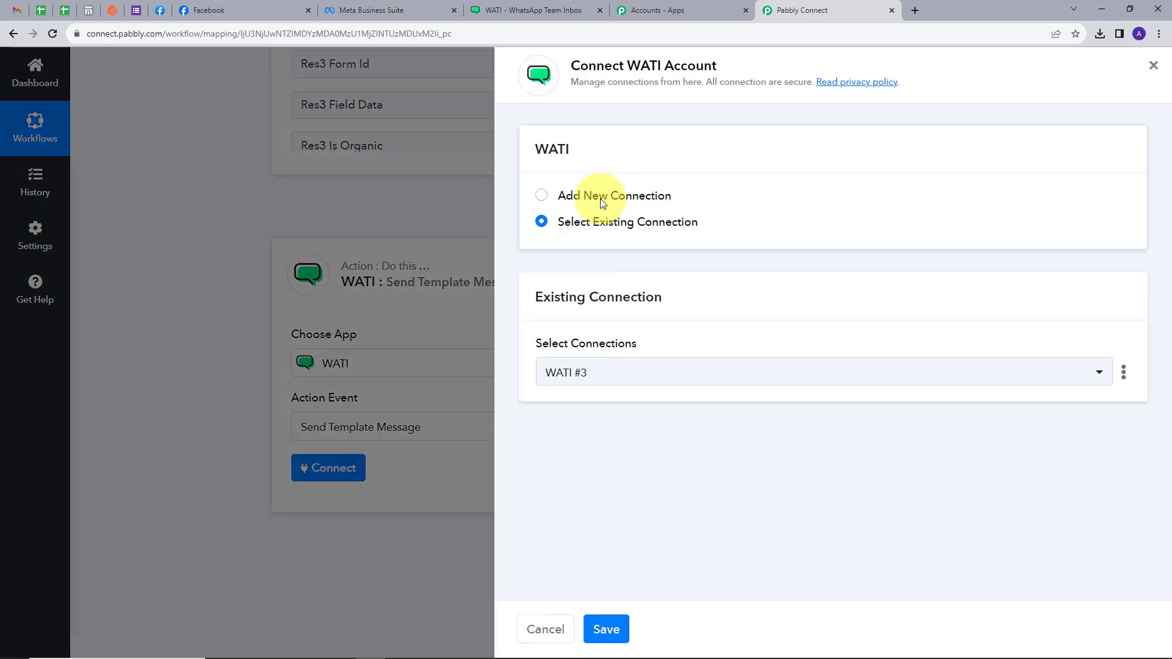
Add a new WATI connection with the access token copied from WATI's API Docs.
click(600, 199)
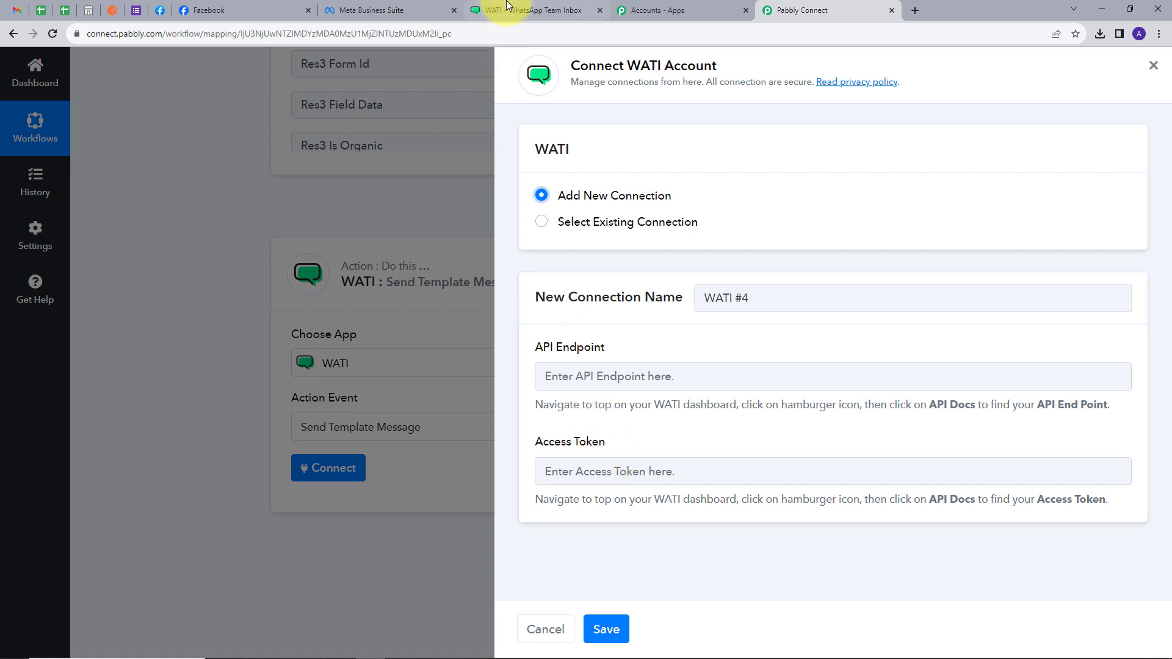
click(531, 10)
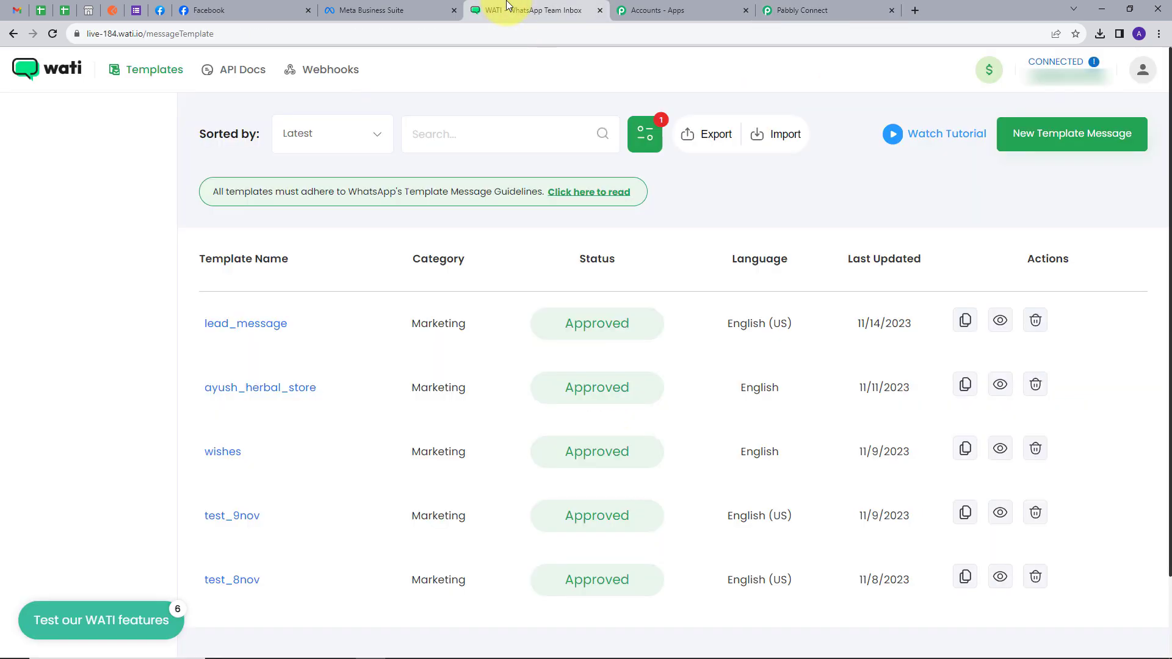
click(231, 72)
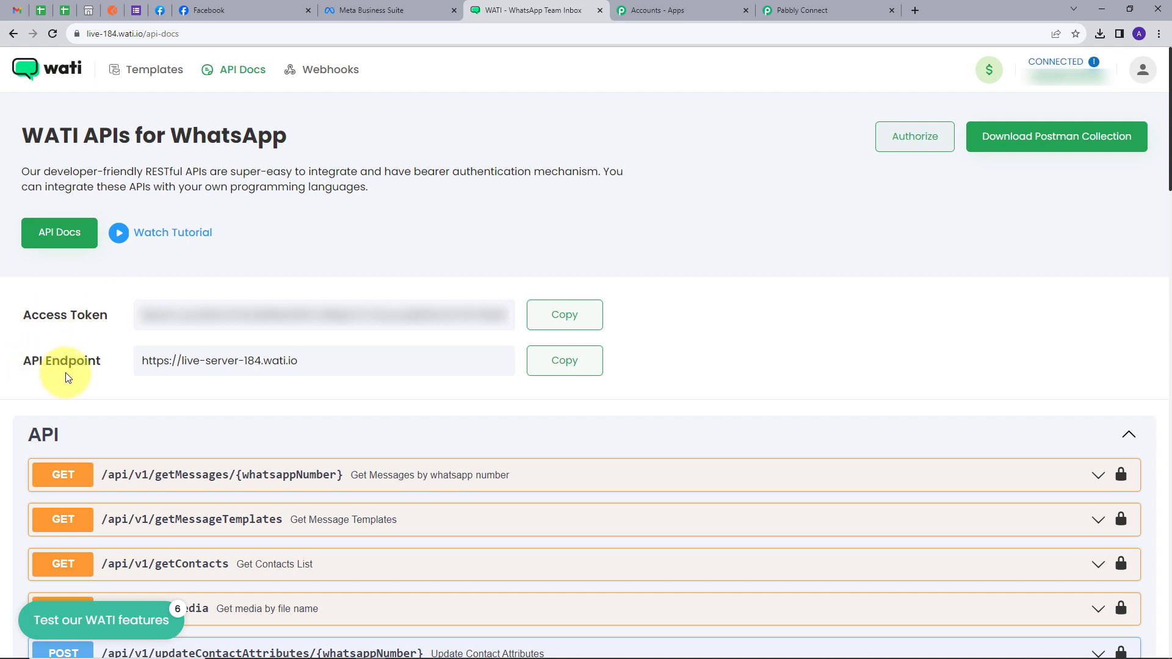
click(572, 317)
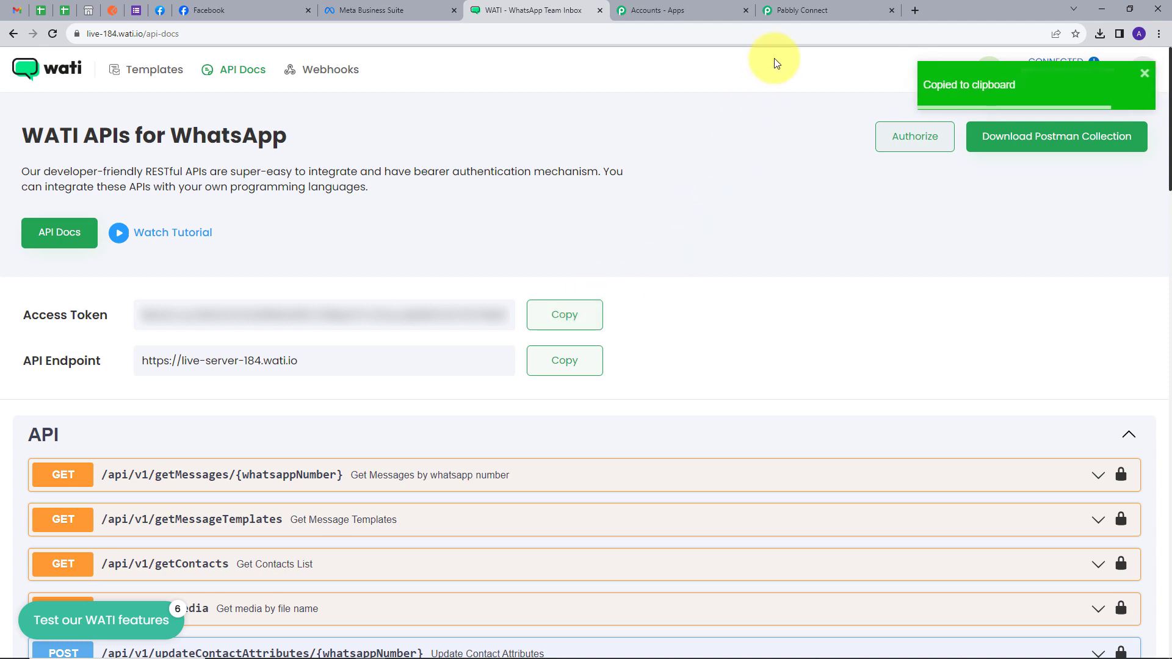
click(794, 8)
click(618, 471)
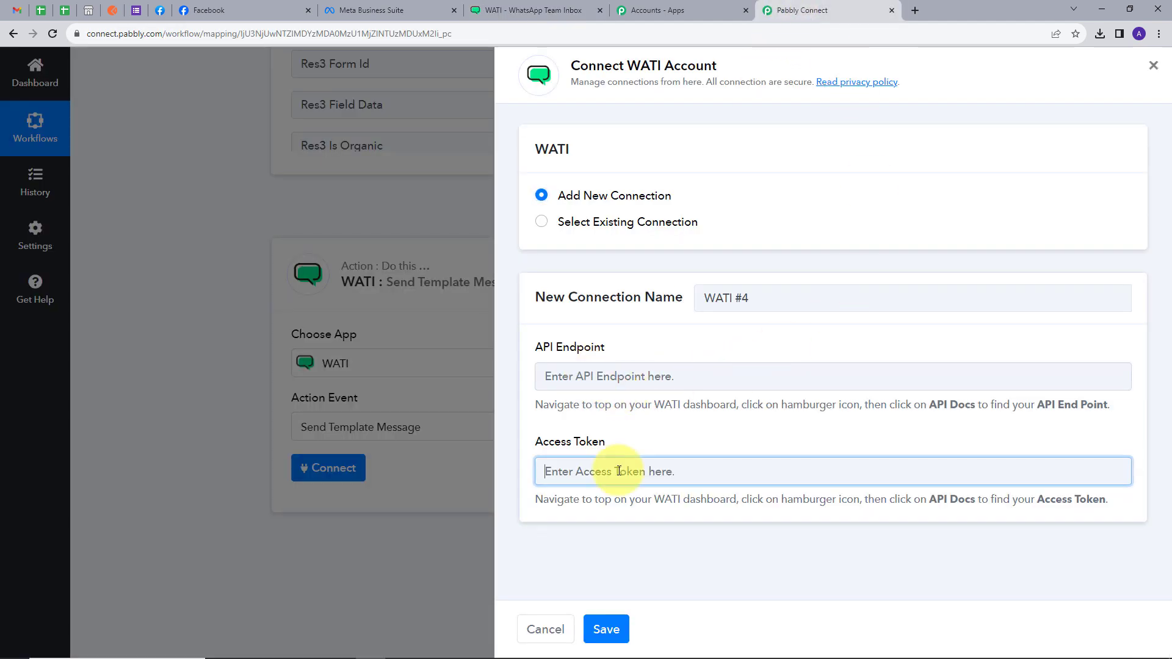
key(ctrl+v)
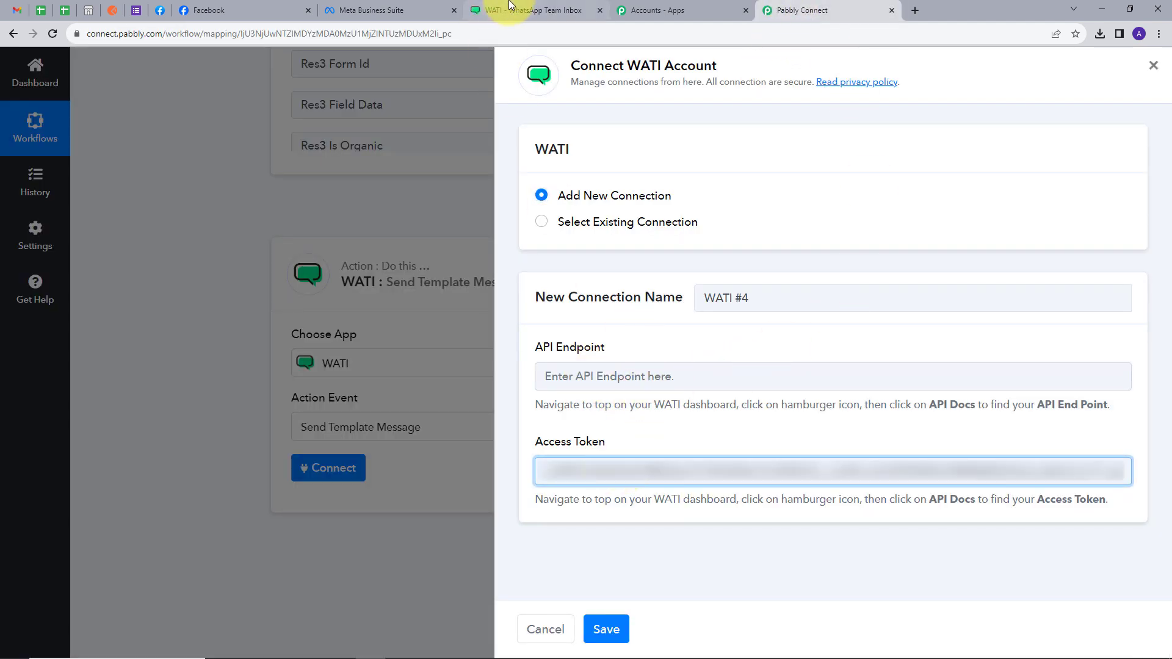
Paste WATI's API endpoint URL and save the connection as WATI #4.
click(510, 6)
click(567, 362)
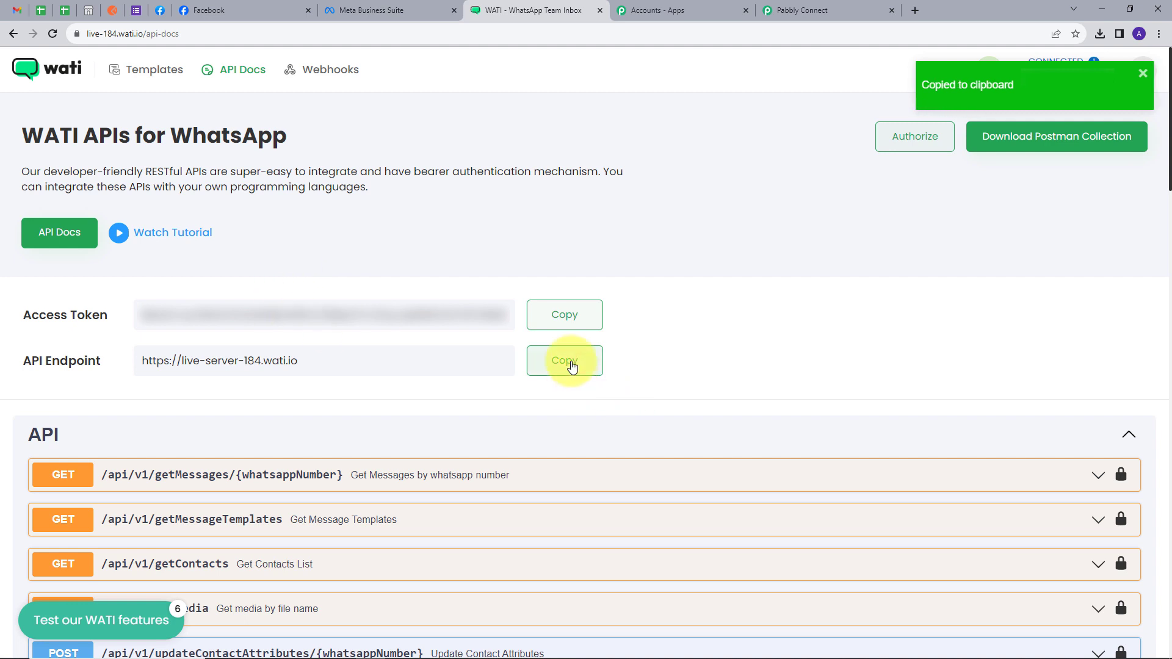
click(807, 10)
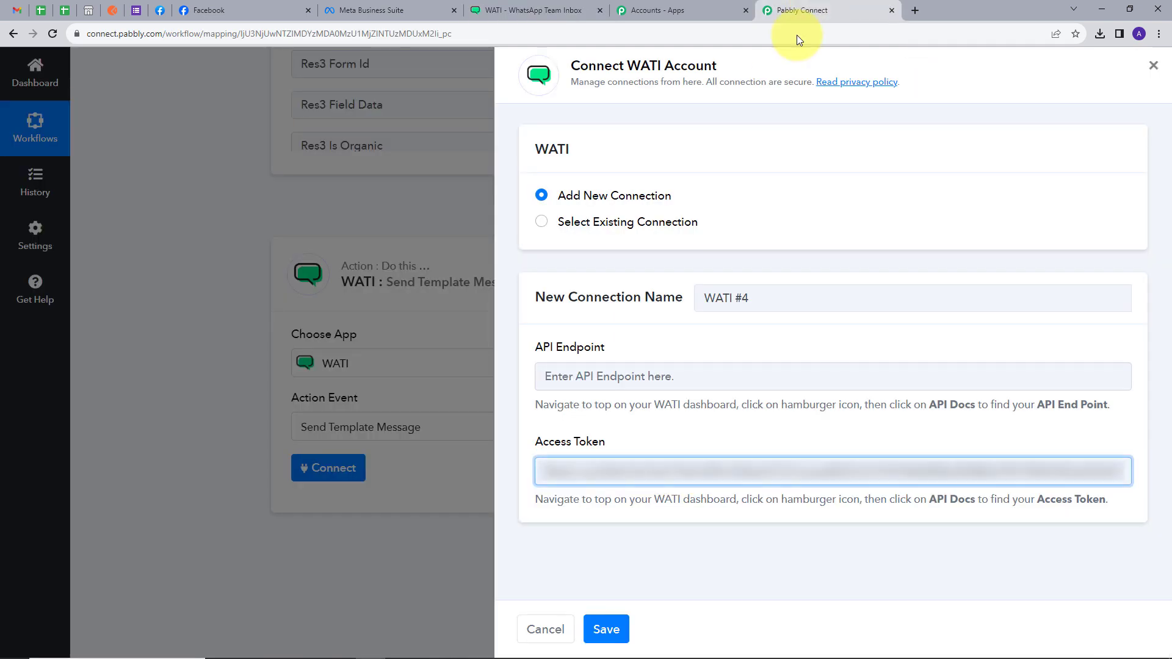
click(564, 382)
key(ctrl+v)
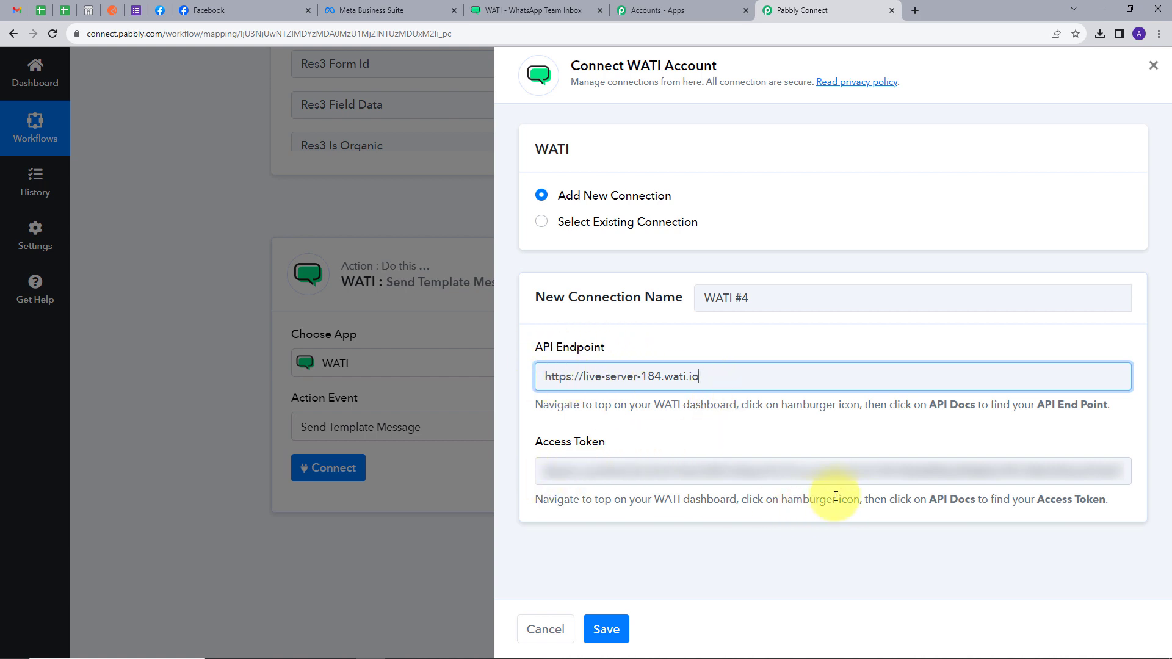
click(606, 629)
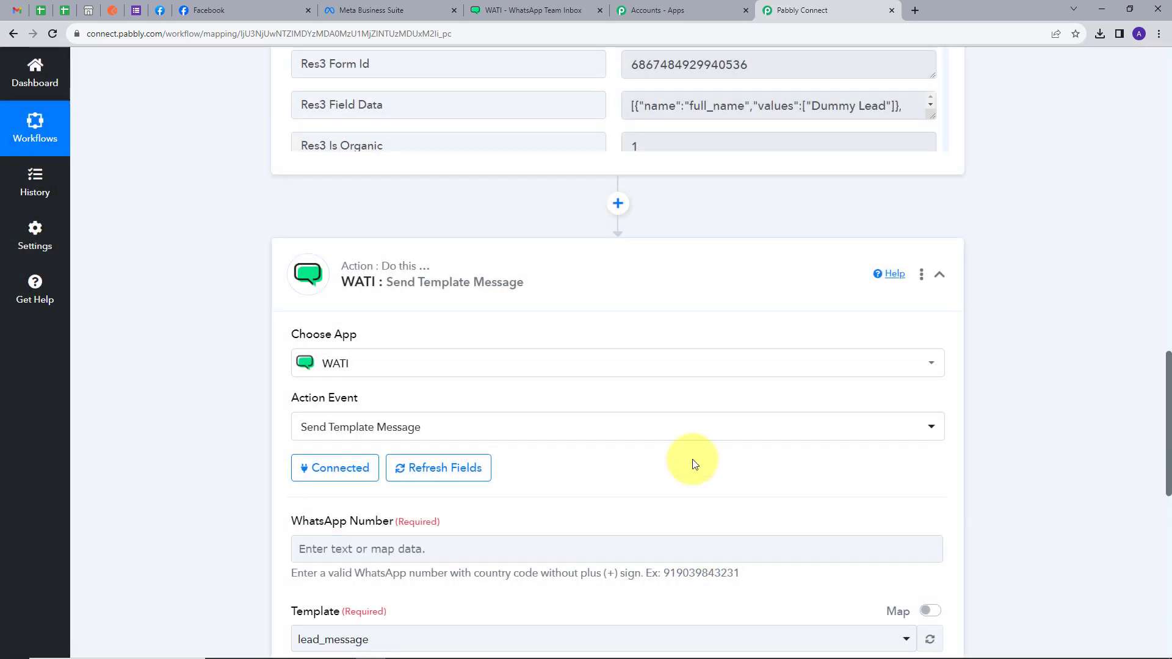
Map the Facebook lead's Res4 Phone Number into the WhatsApp Number field.
scroll(695, 464, down, 5)
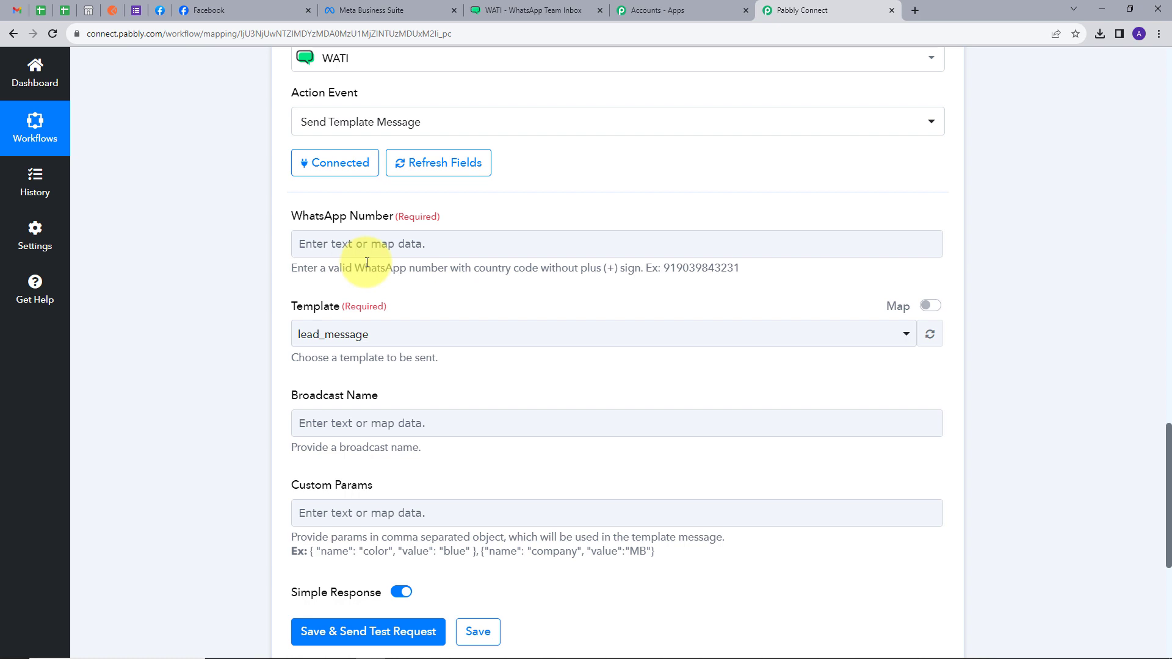
click(403, 242)
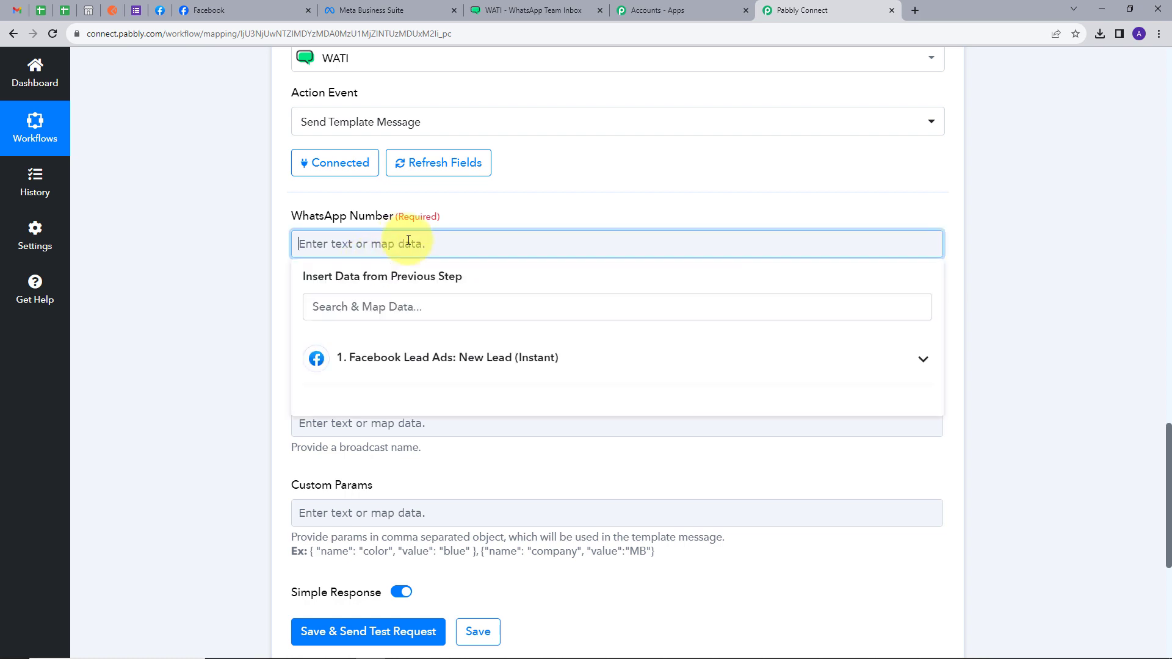
click(498, 357)
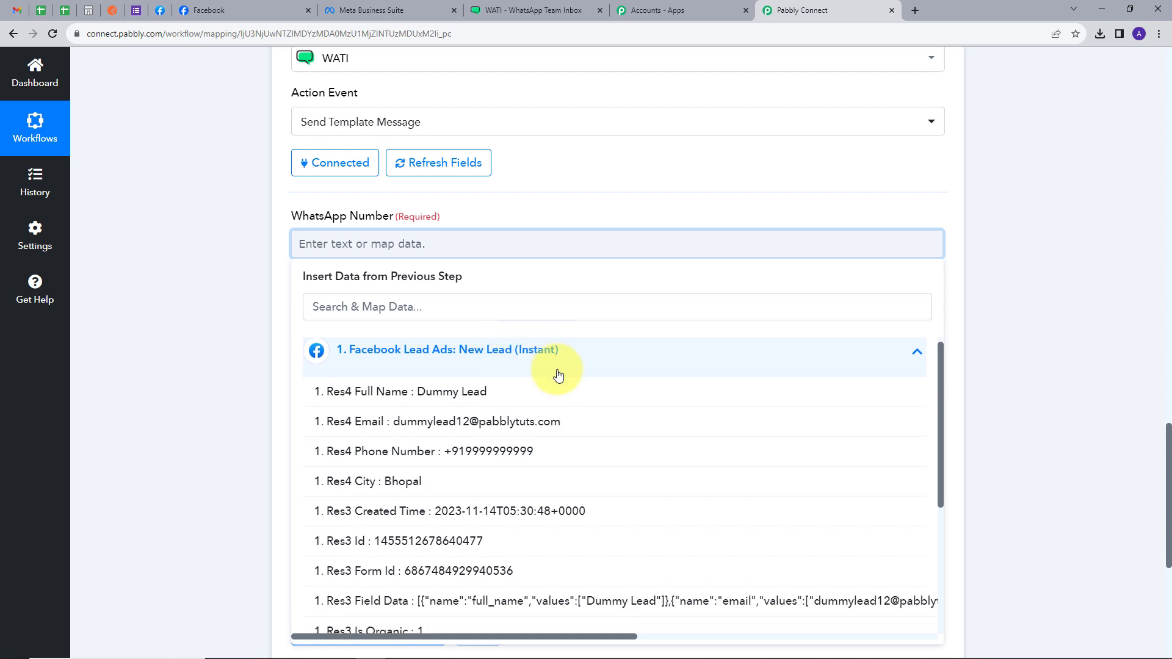
scroll(482, 375, down, 1)
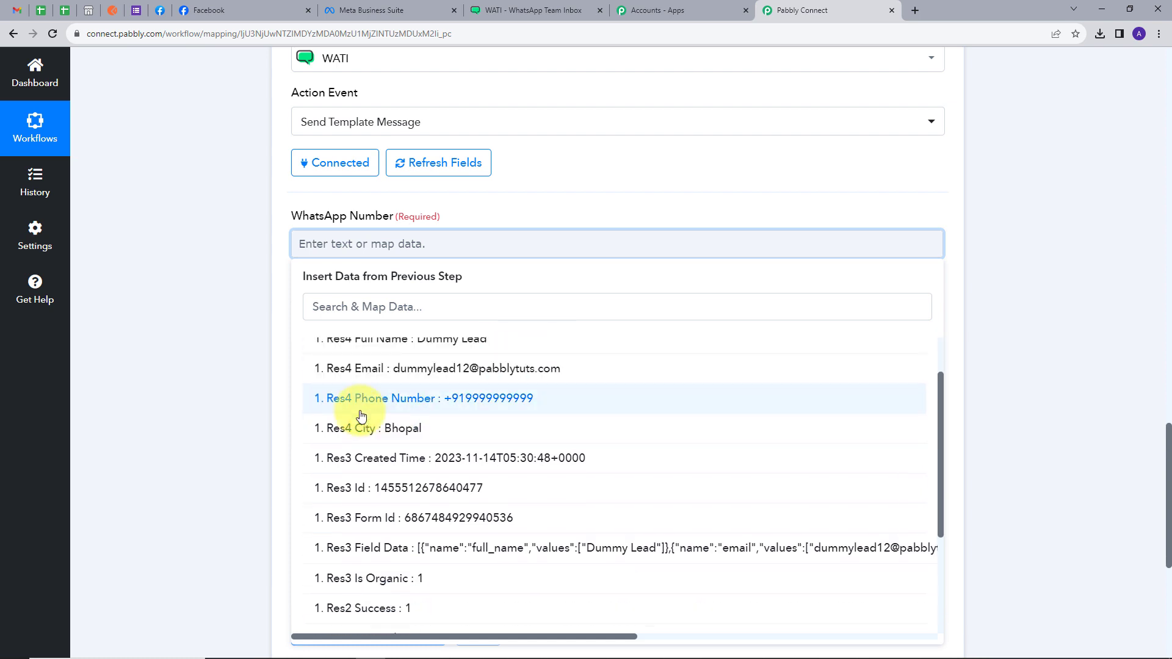
click(487, 400)
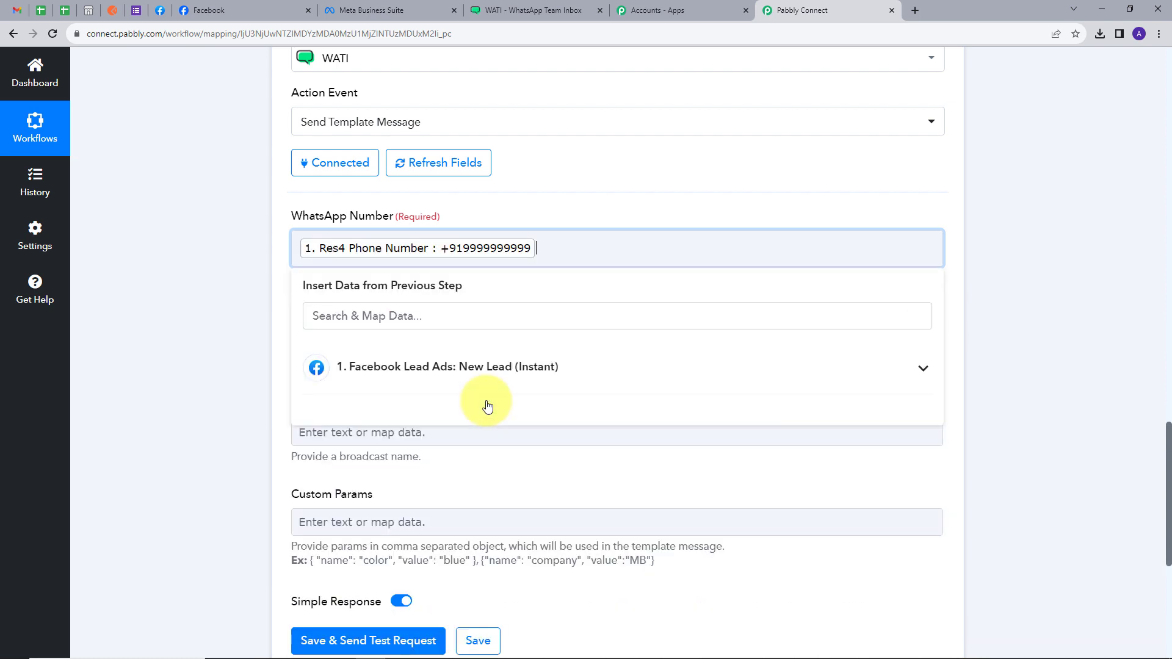
click(555, 194)
scroll(607, 196, down, 1)
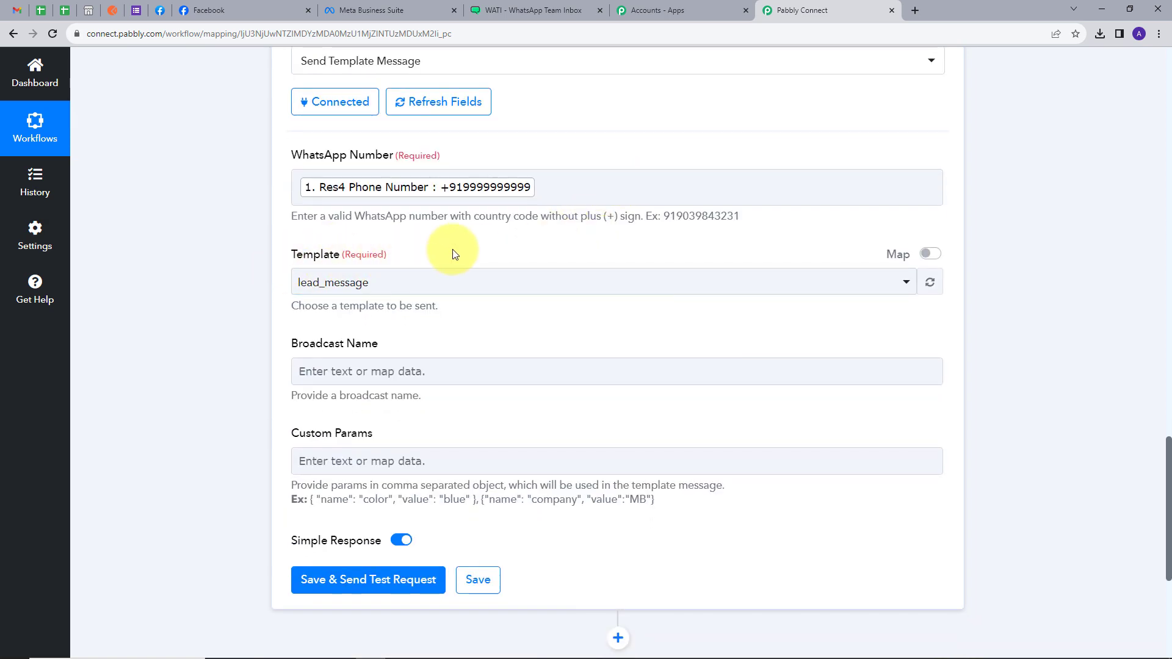
Confirm WATI's lead_message template body uses a {{name}} variable, then reopen the Template dropdown.
click(523, 10)
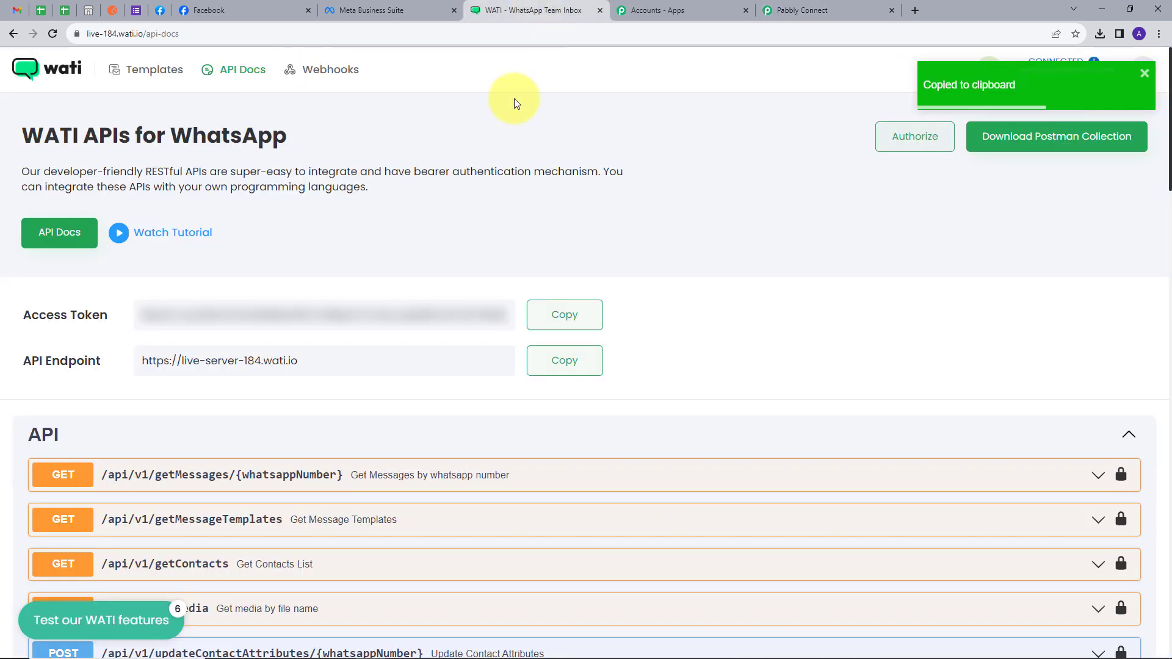
click(136, 83)
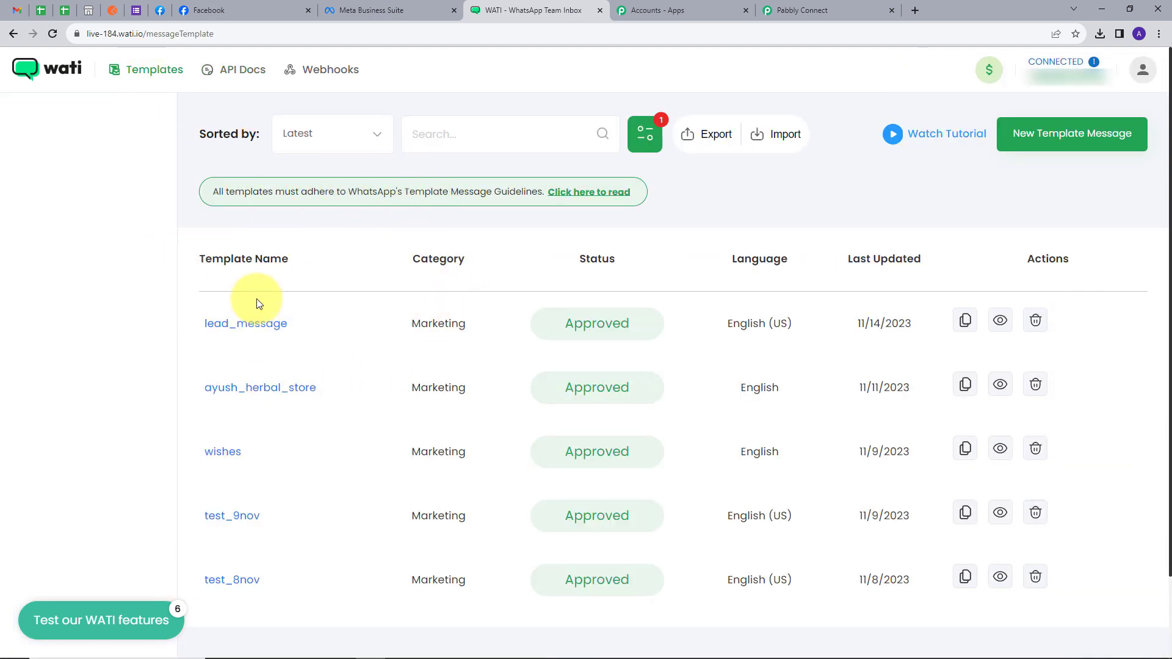
scroll(309, 288, down, 1)
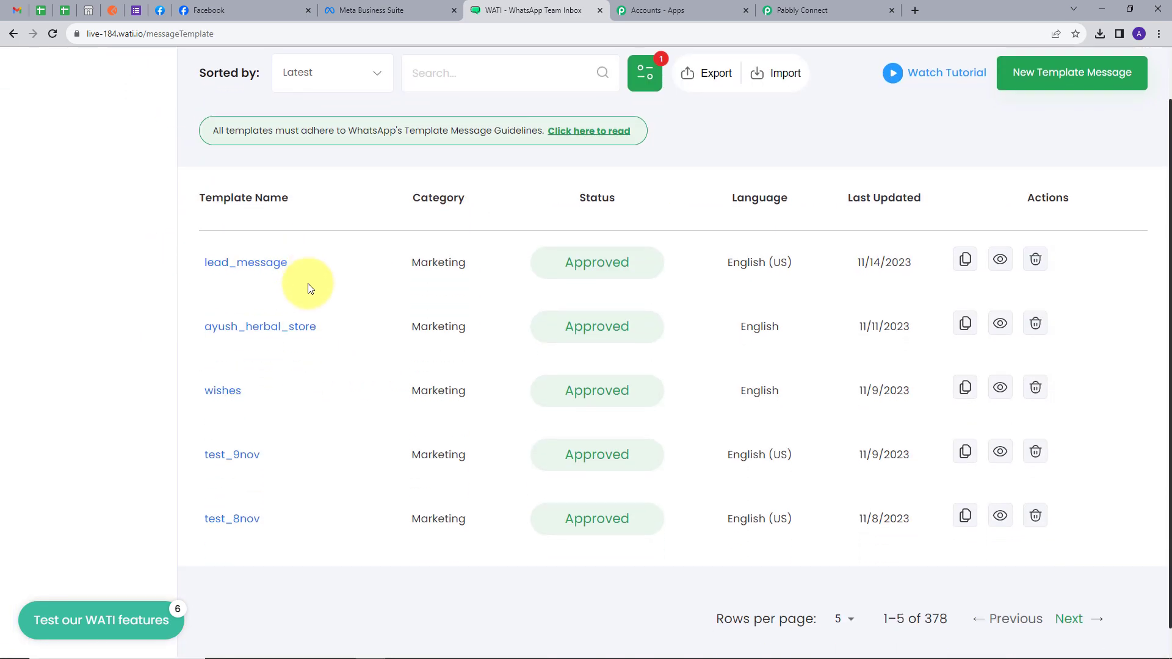
click(254, 271)
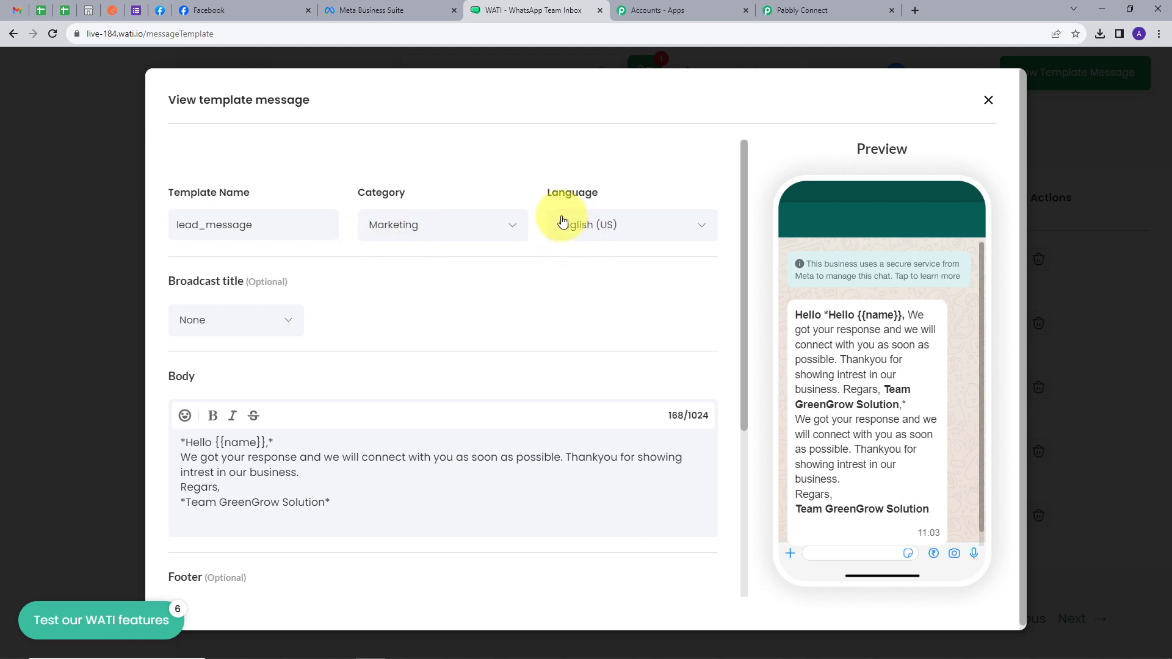
scroll(530, 281, down, 1)
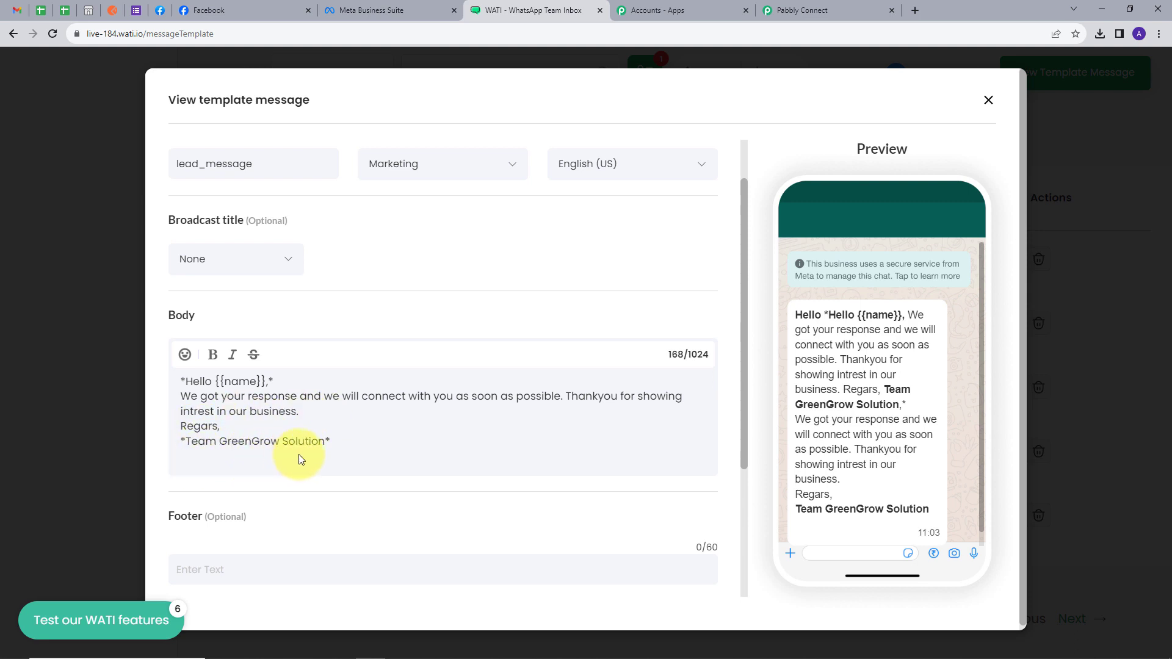
scroll(372, 443, up, 1)
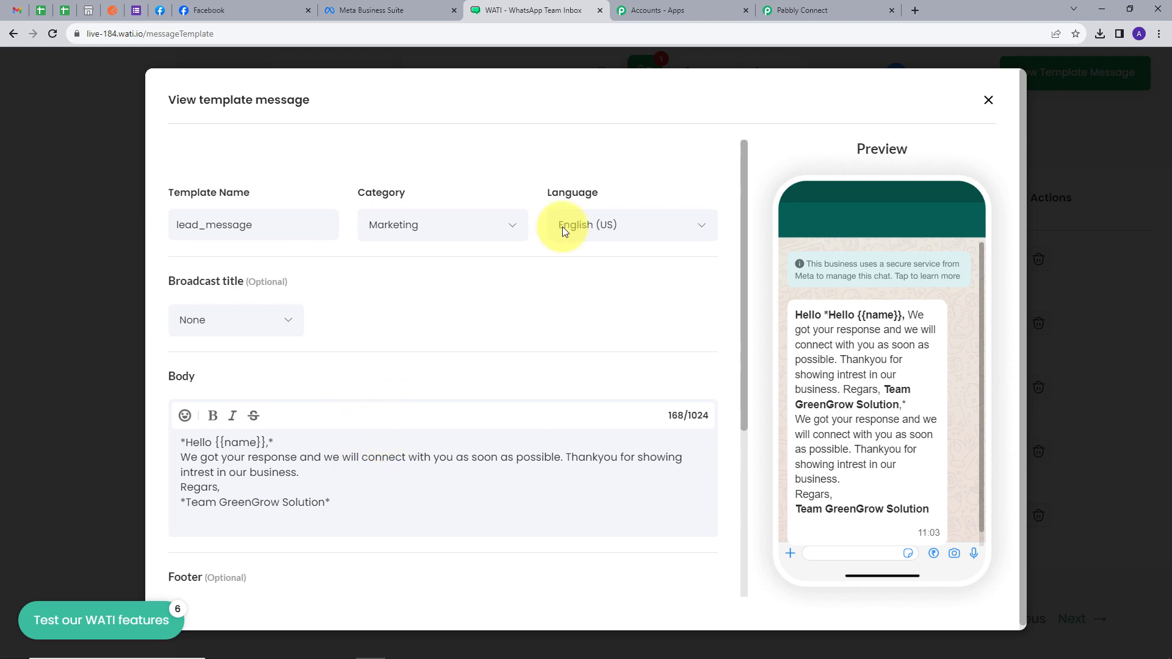
click(807, 10)
click(366, 282)
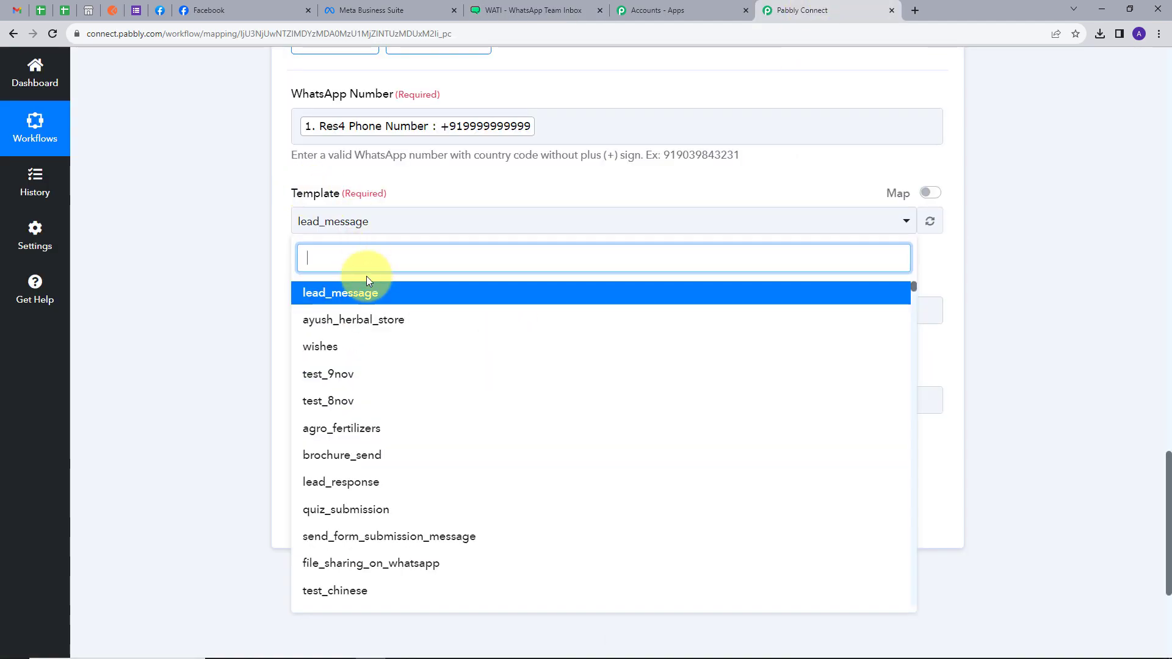
Leave lead_message selected and enter 'GreenGrow Solutions' as the Broadcast Name.
click(323, 302)
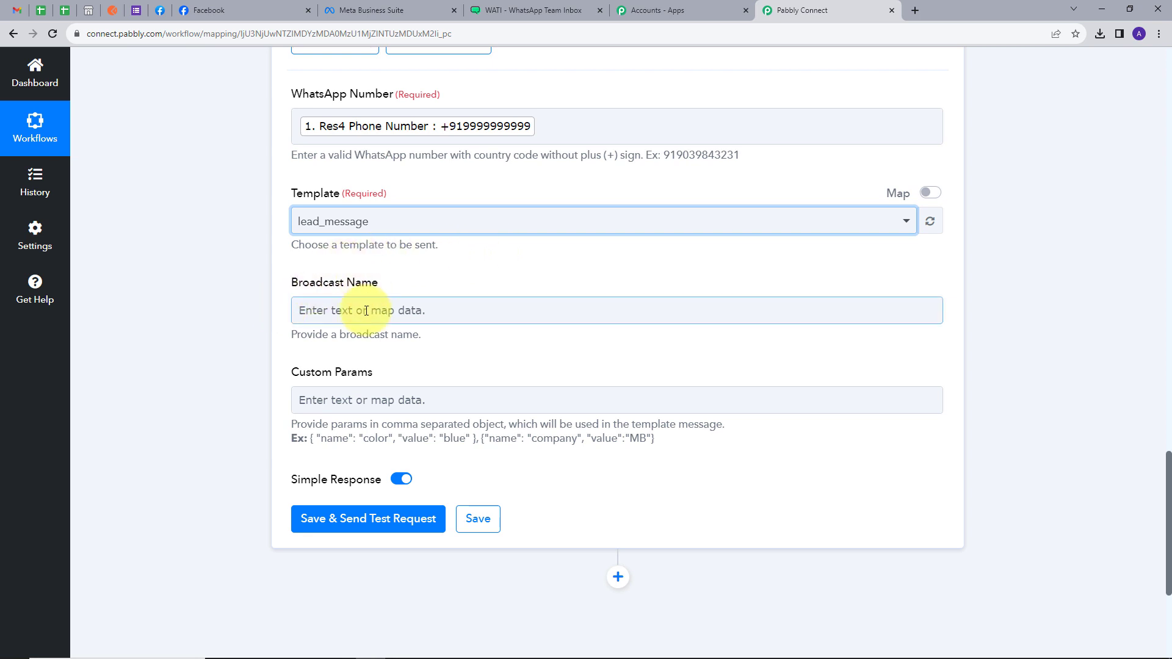
scroll(458, 257, down, 1)
click(458, 253)
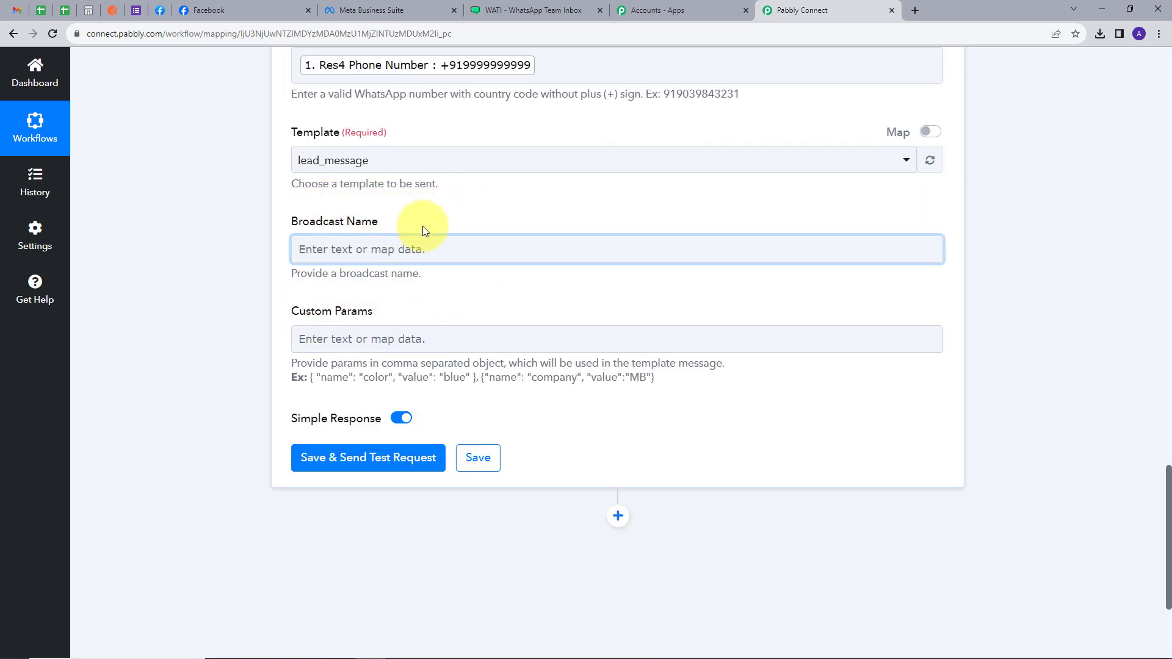
click(389, 248)
key(ctrl+v)
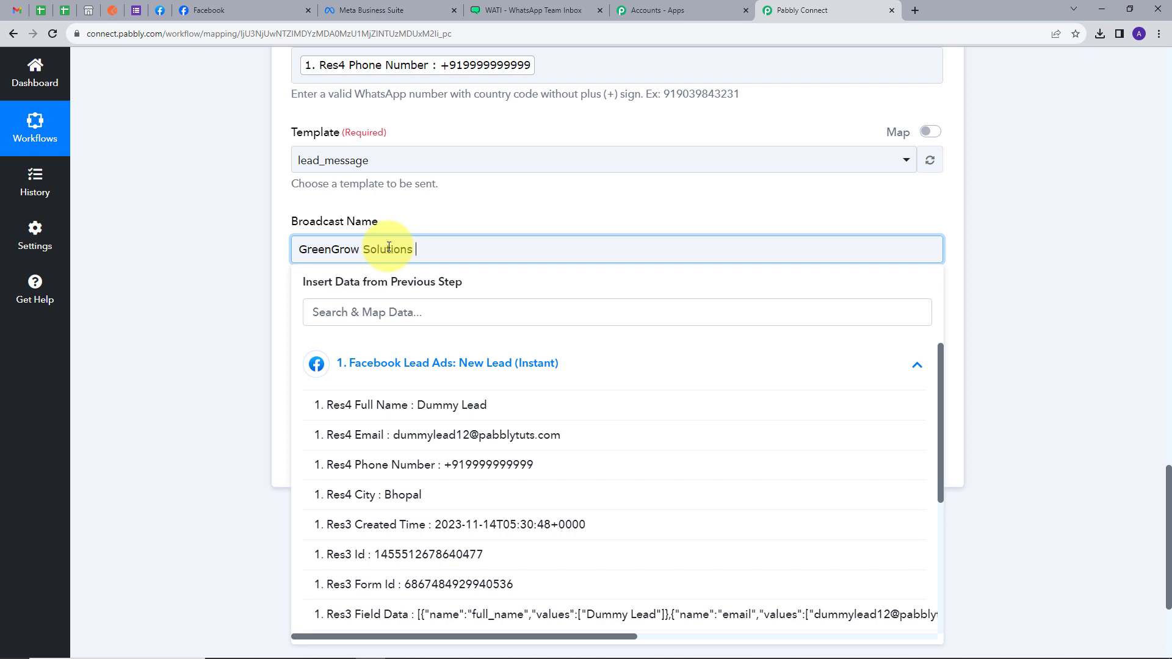
click(441, 214)
scroll(500, 231, down, 1)
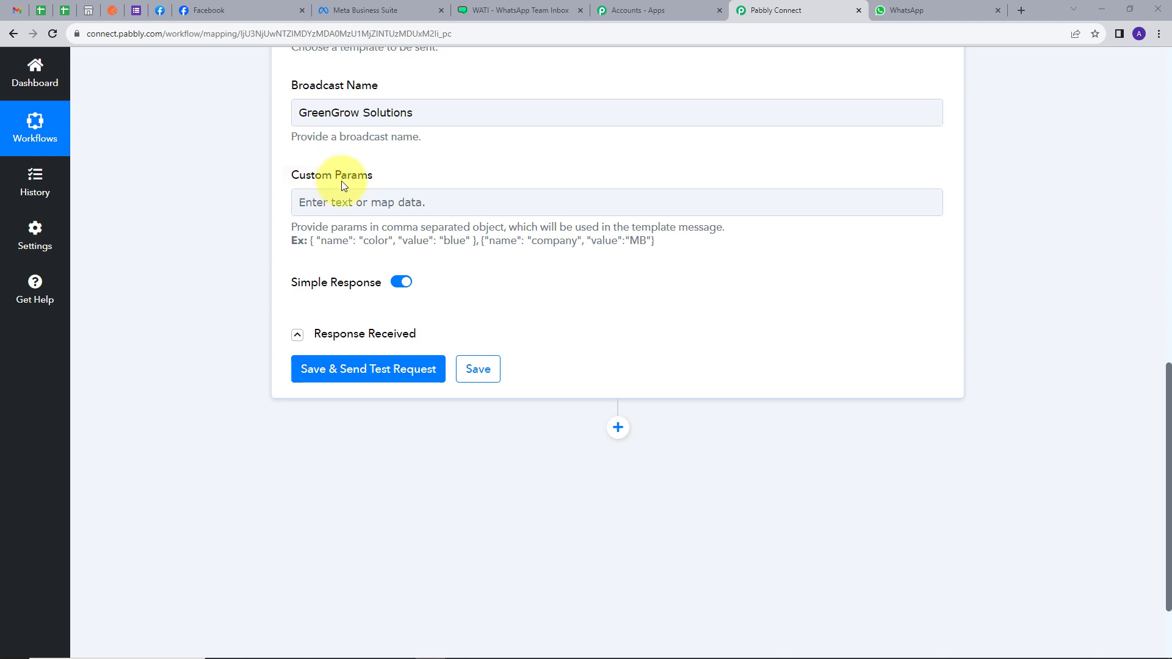
Copy the example parameter object into the Custom Params field.
click(351, 199)
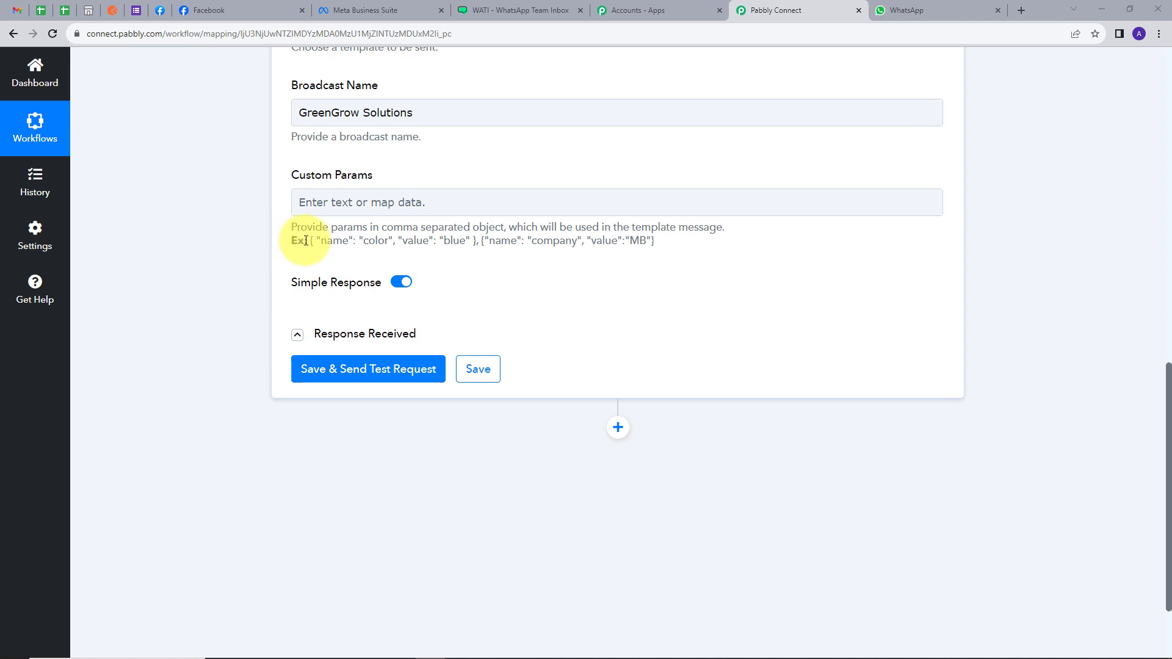
drag(305, 240, 479, 264)
key(ctrl+c)
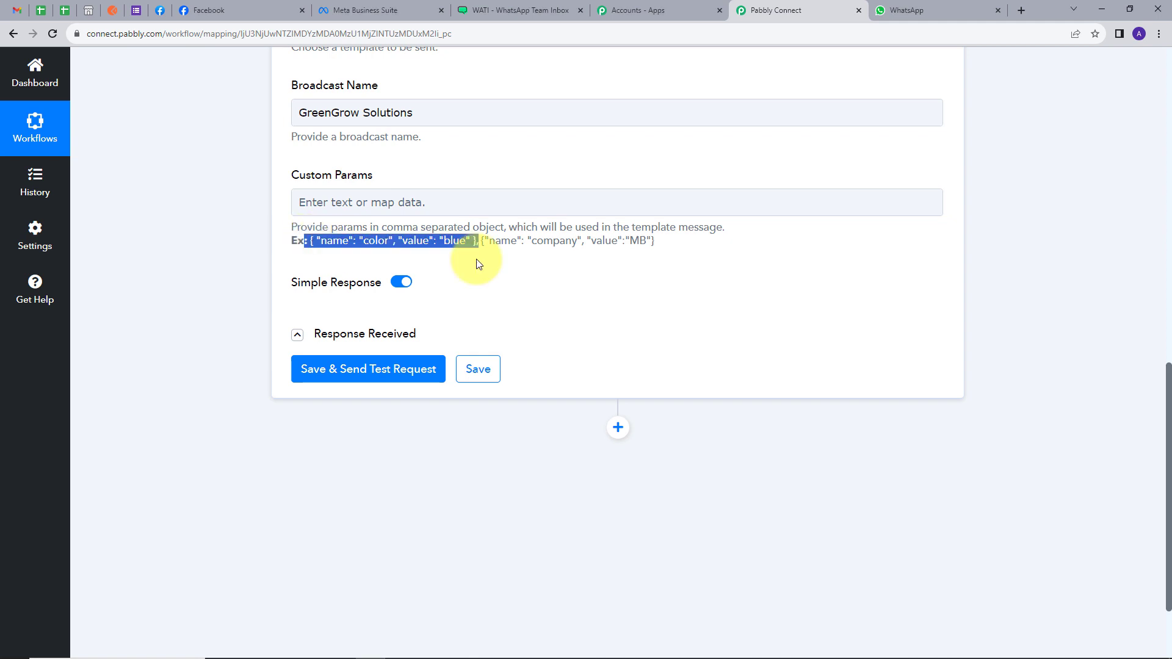
click(310, 243)
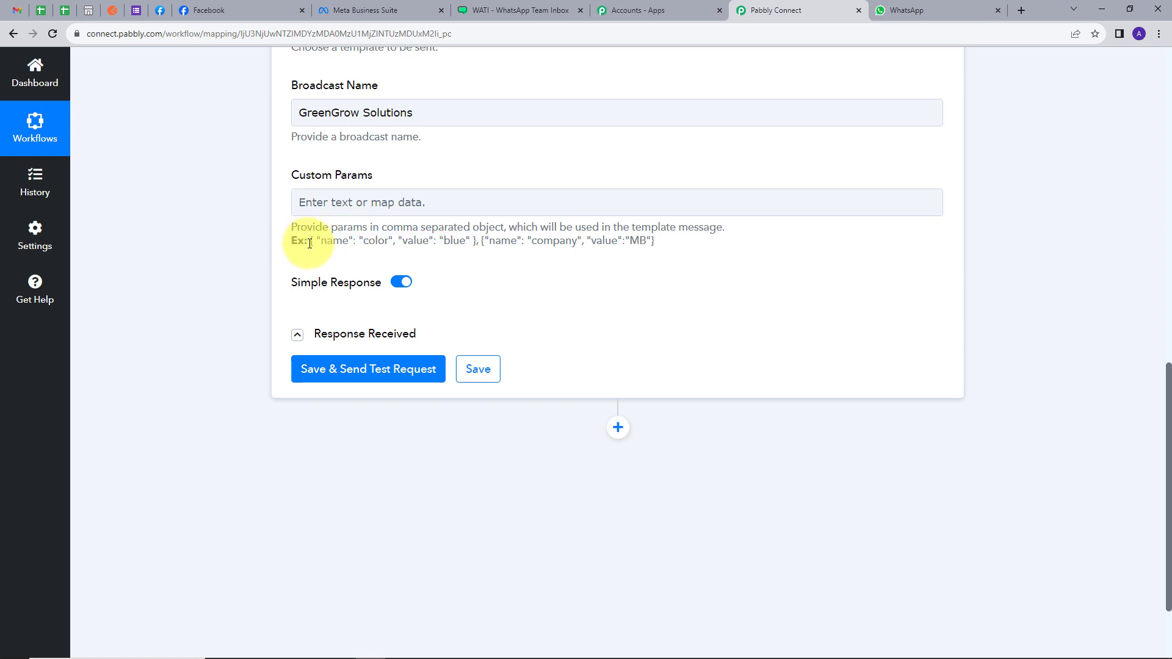
drag(309, 243, 476, 243)
click(448, 202)
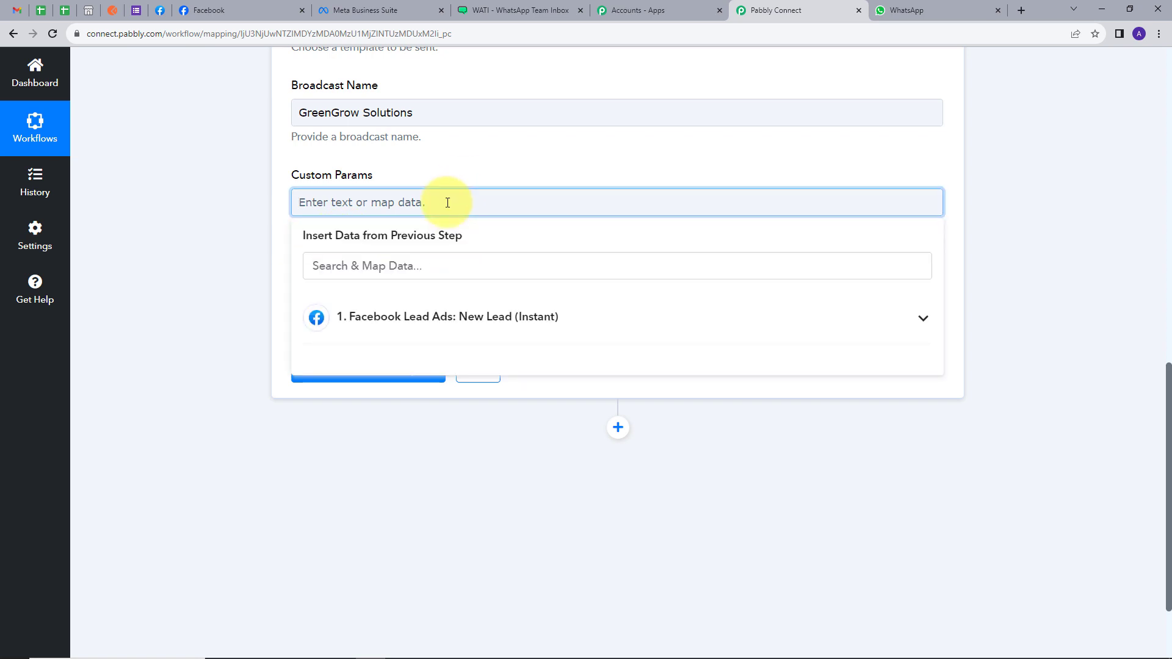
key(ctrl+v)
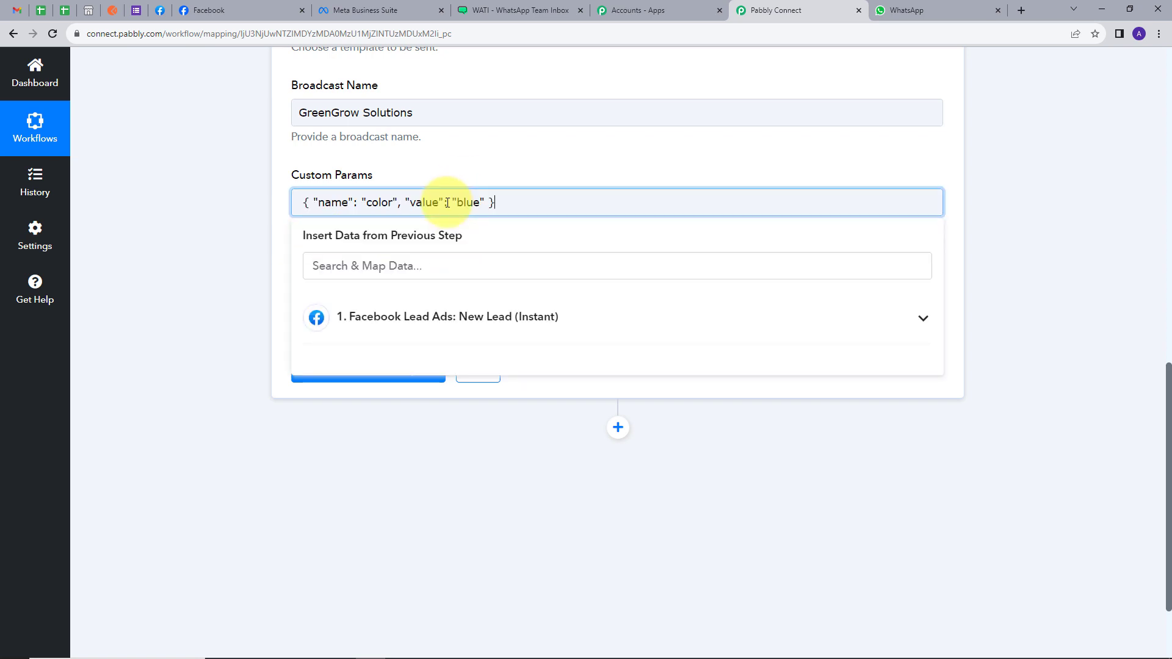
Change "color" to "name", clear "blue" and map Res4 Full Name as the value.
double_click(382, 202)
text(name)
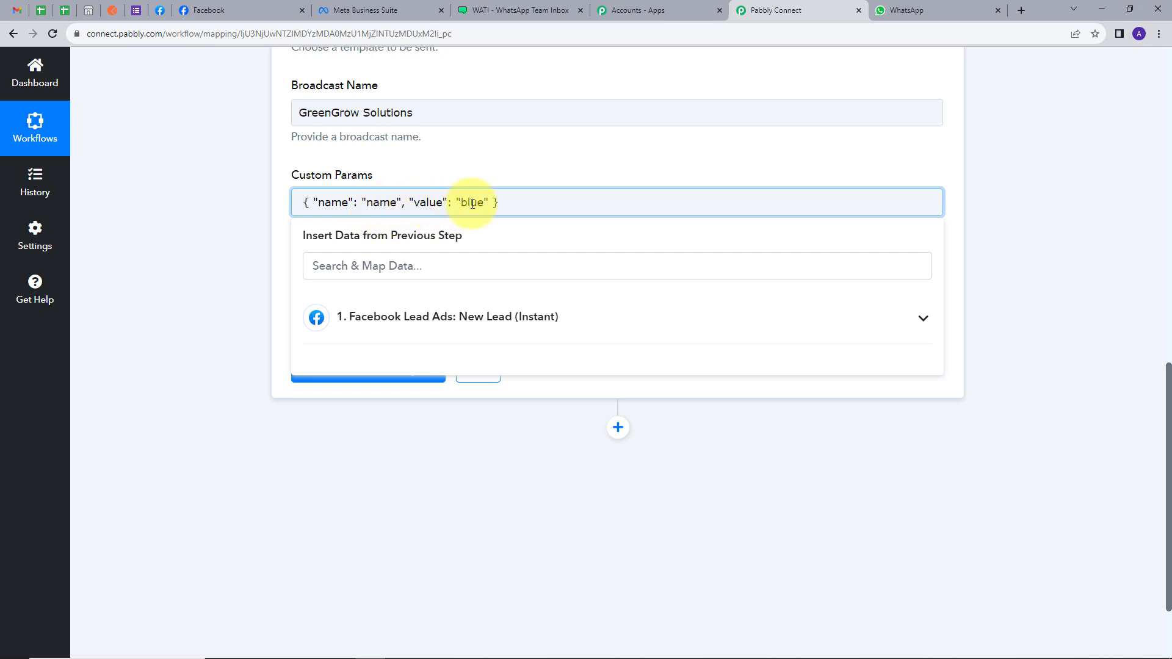
key(BackSpace)
key(BackSpace)
key(BackSpace)
key(BackSpace)
click(628, 327)
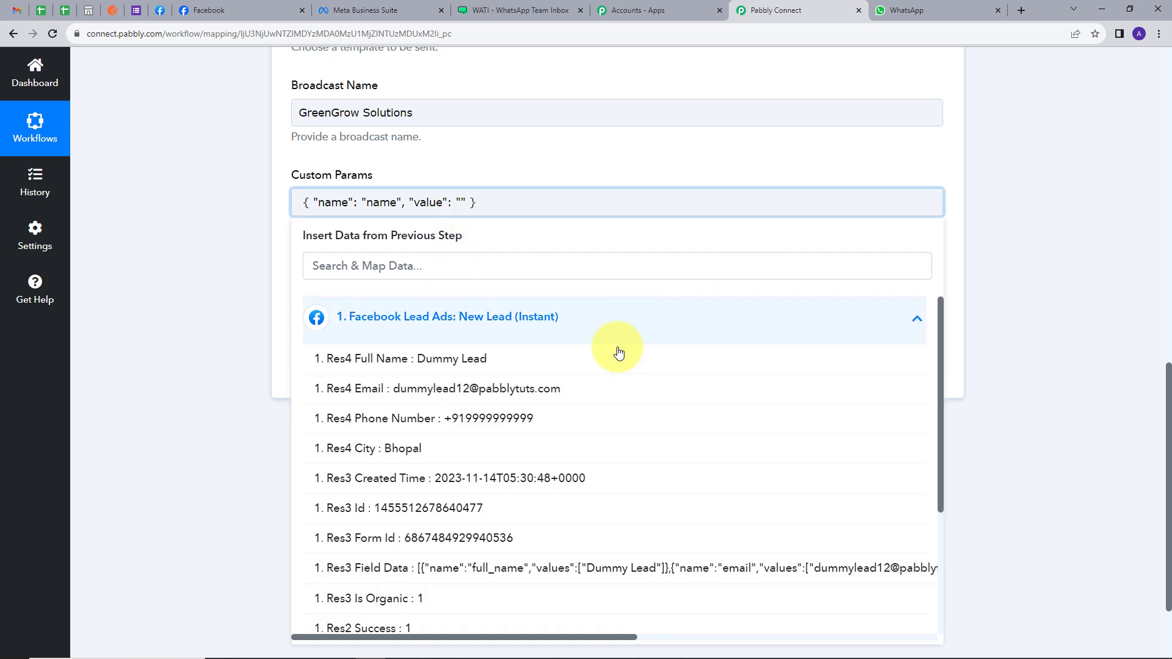
click(433, 363)
click(589, 160)
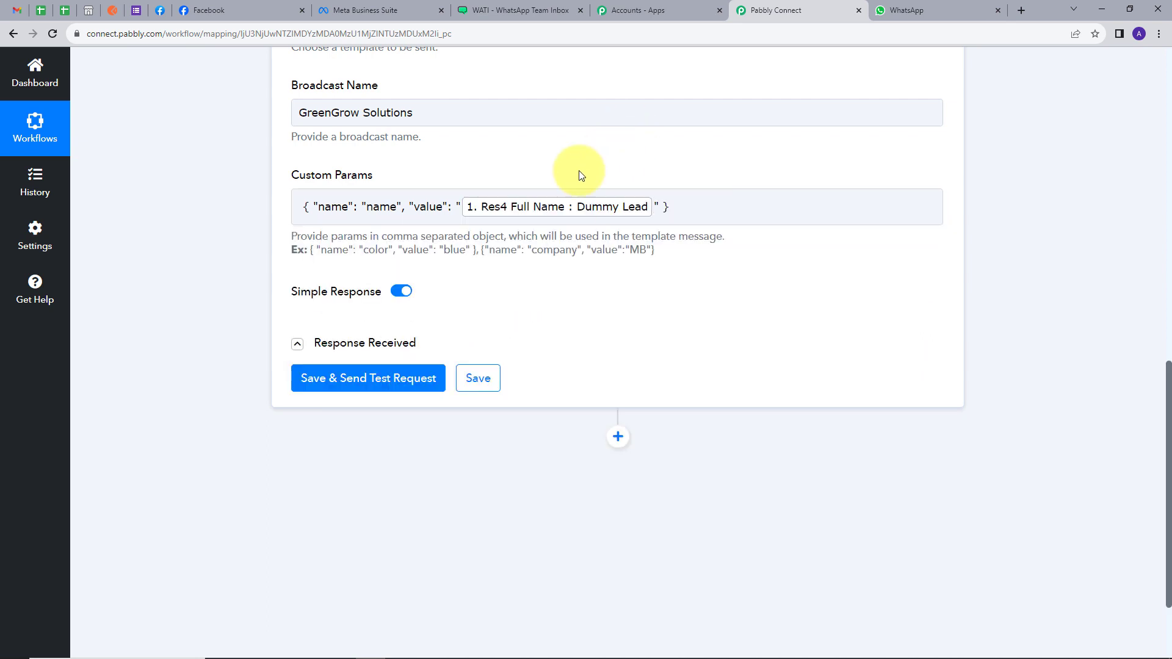
click(677, 207)
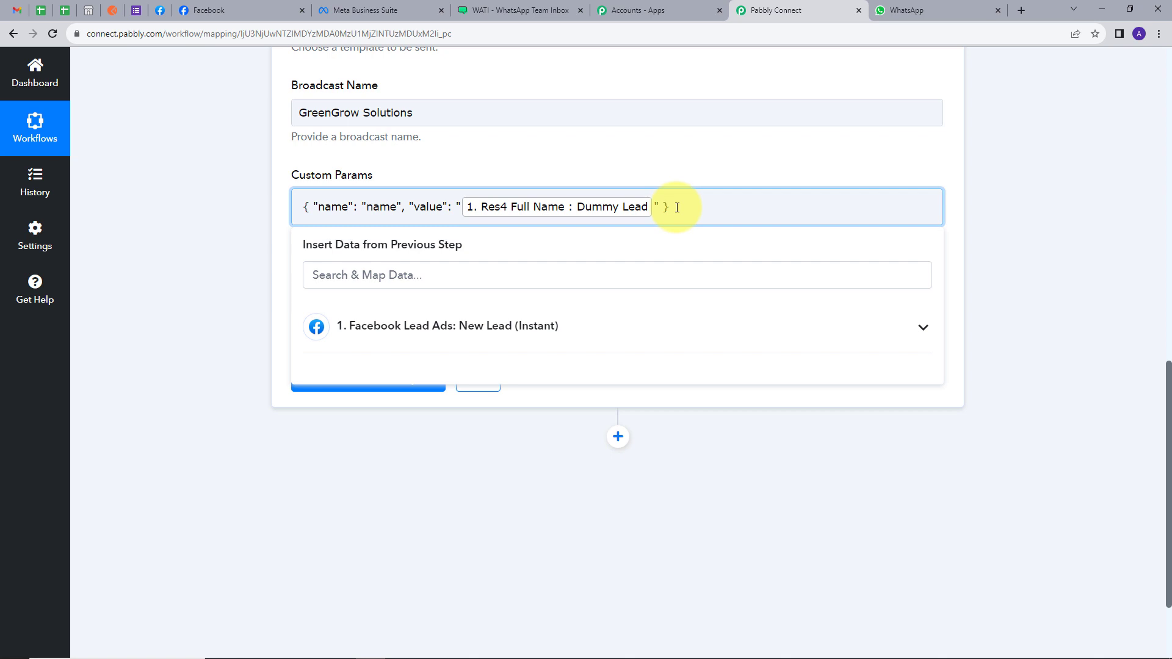
click(349, 410)
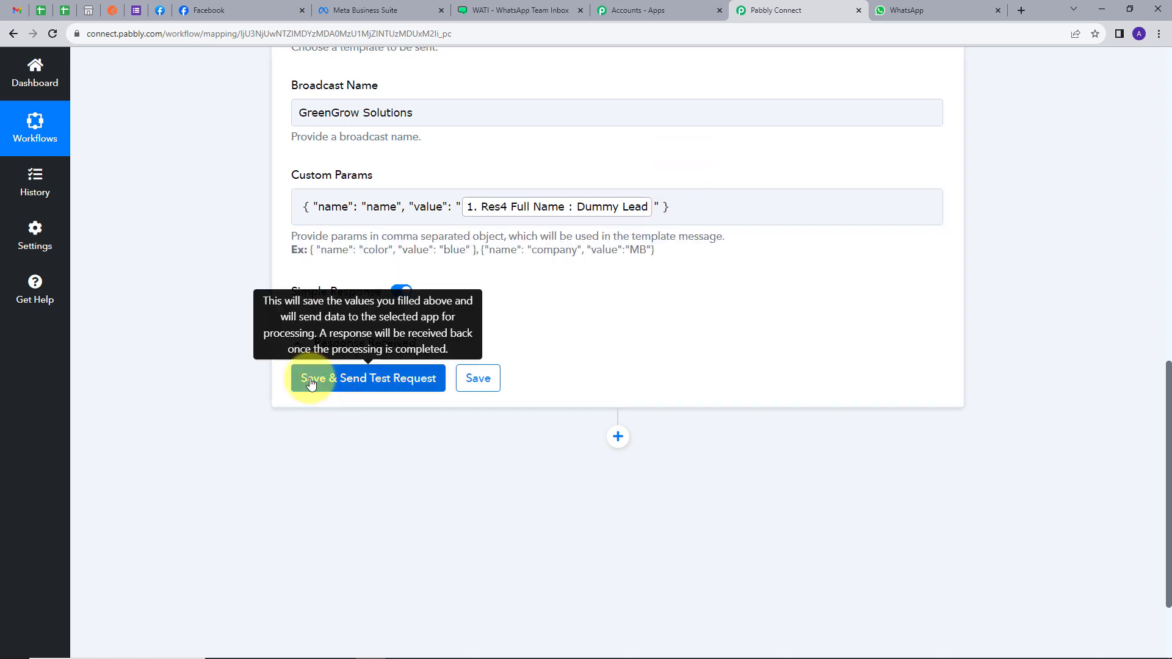
Send a test of the lead_message template, check the returned Contact Id, and open WhatsApp Web.
click(364, 381)
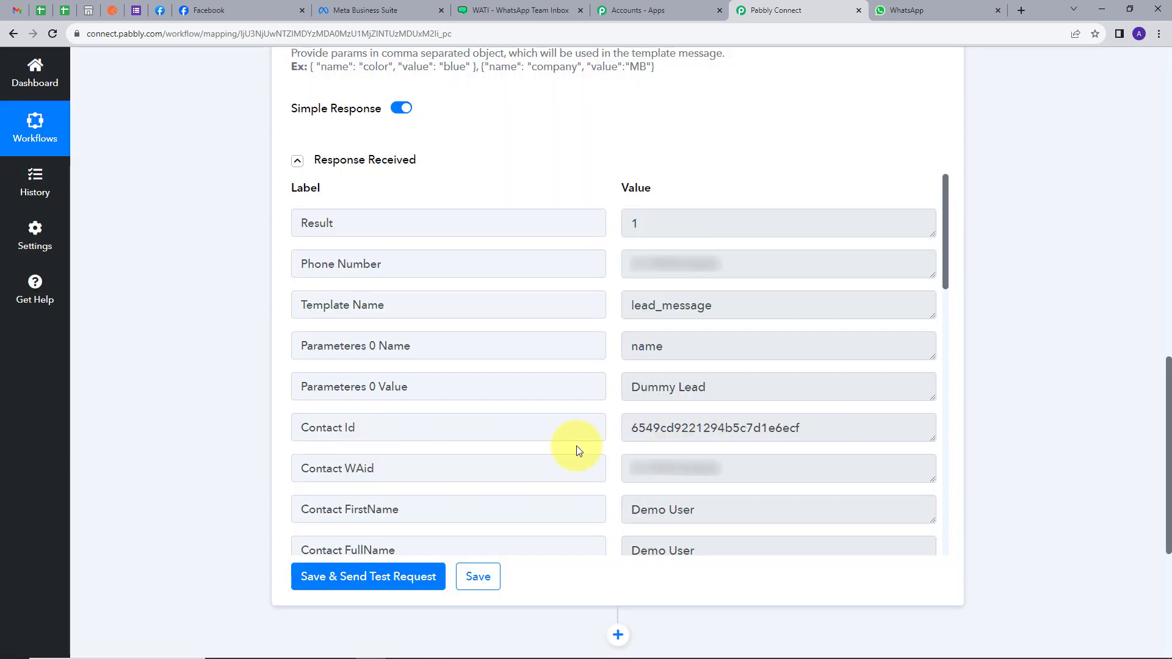
drag(635, 433, 921, 443)
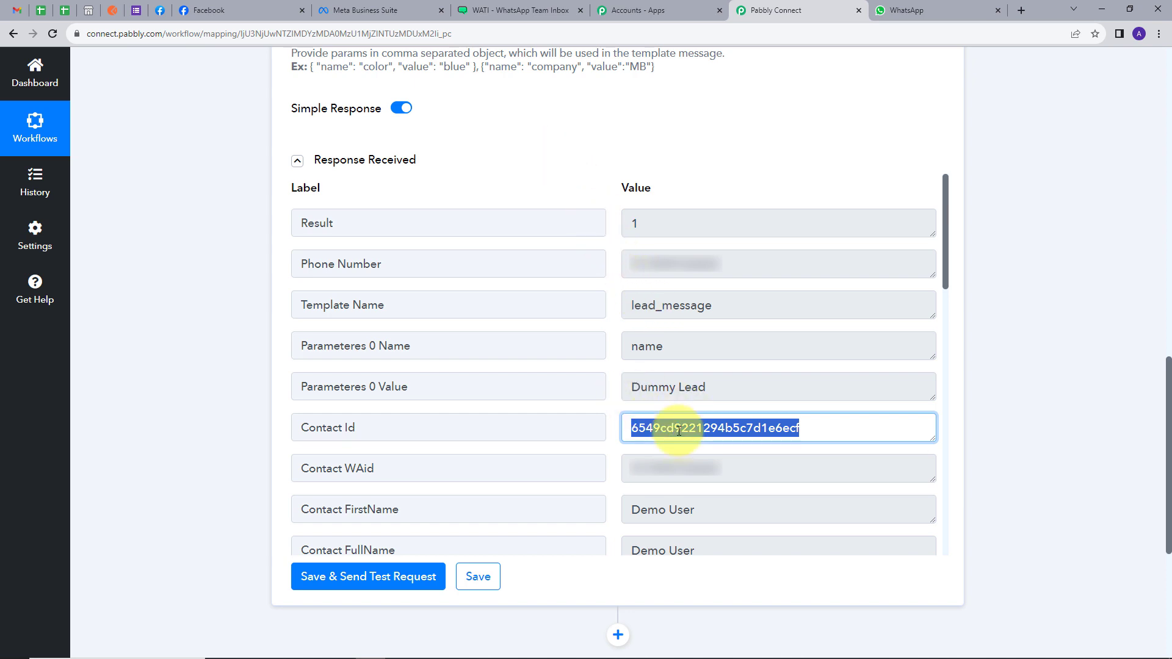
click(907, 10)
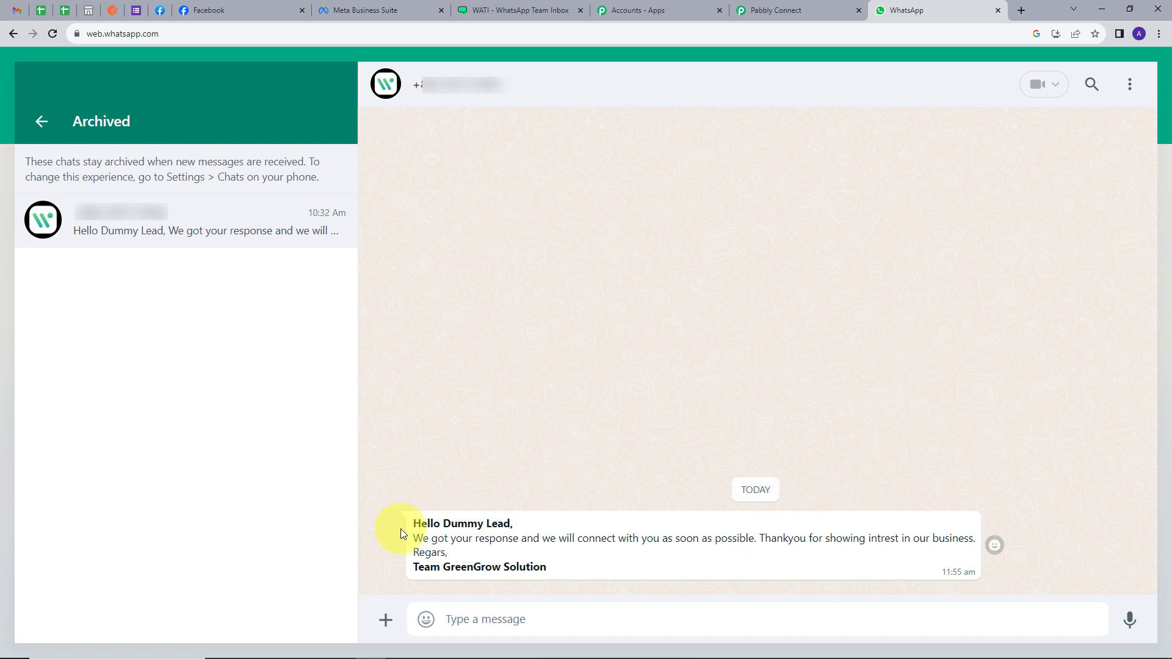
Read the personalised WATI template message in the archived WhatsApp chat, then return to the Pabbly Connect workflow.
drag(403, 526, 723, 592)
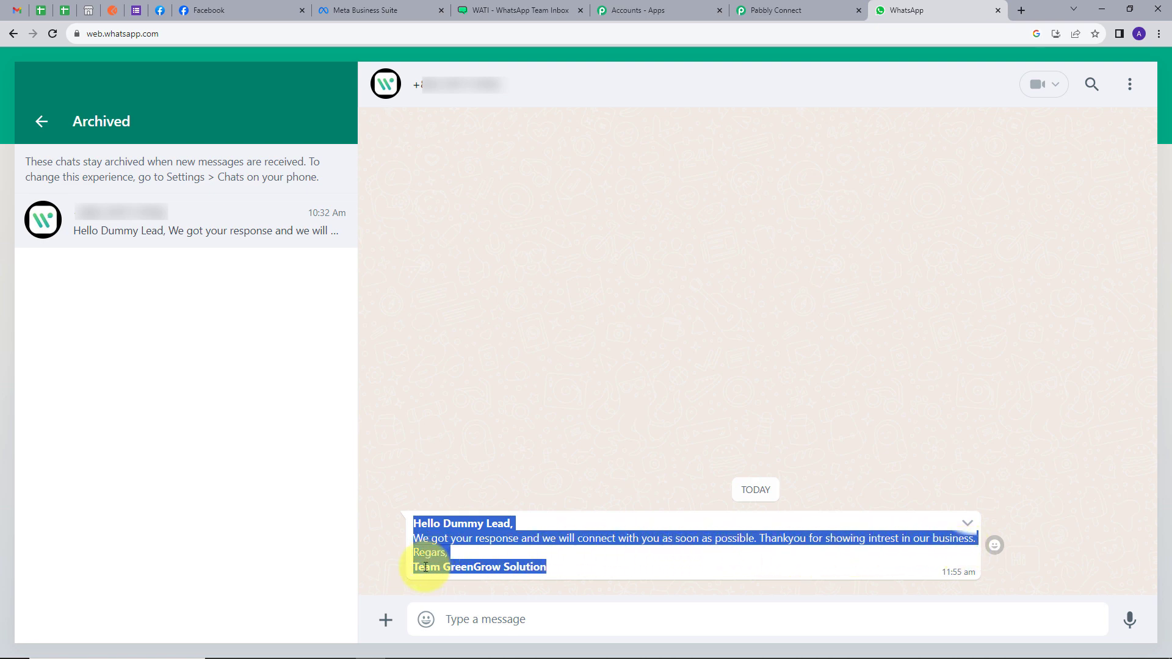
click(584, 487)
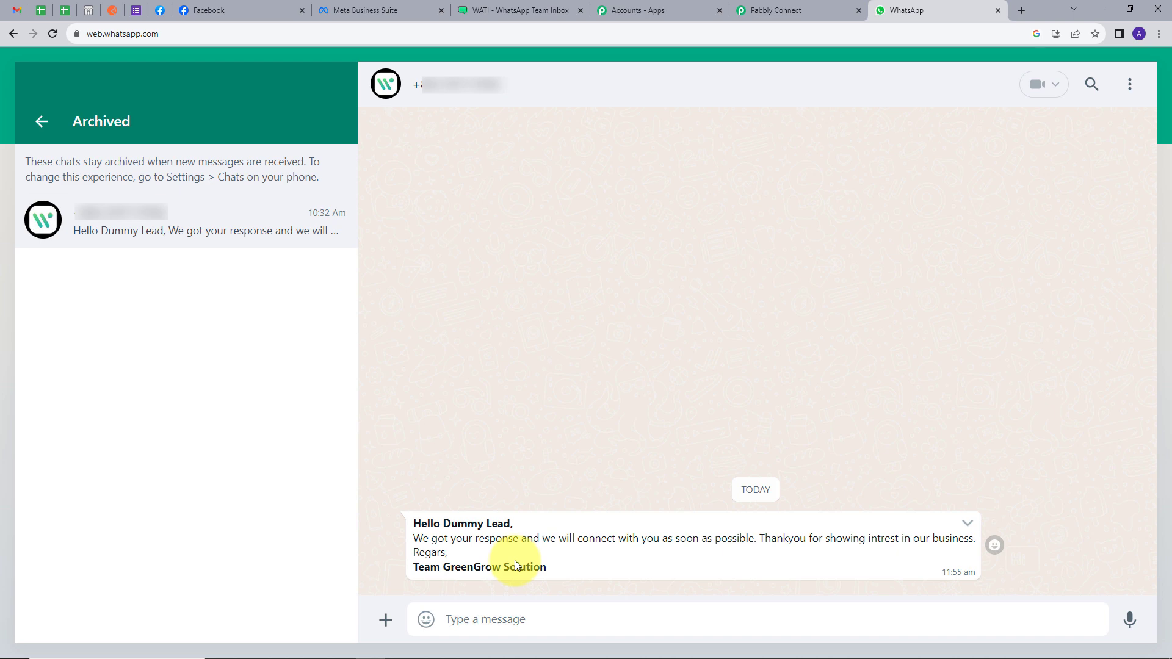
key(ctrl+shift+Tab)
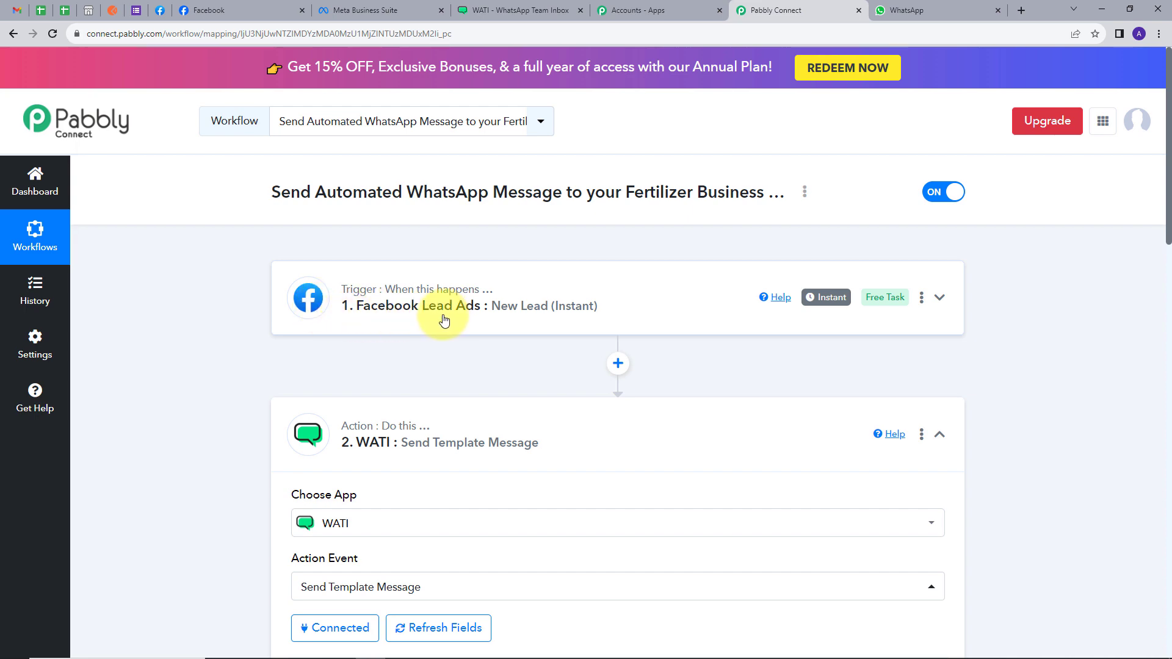